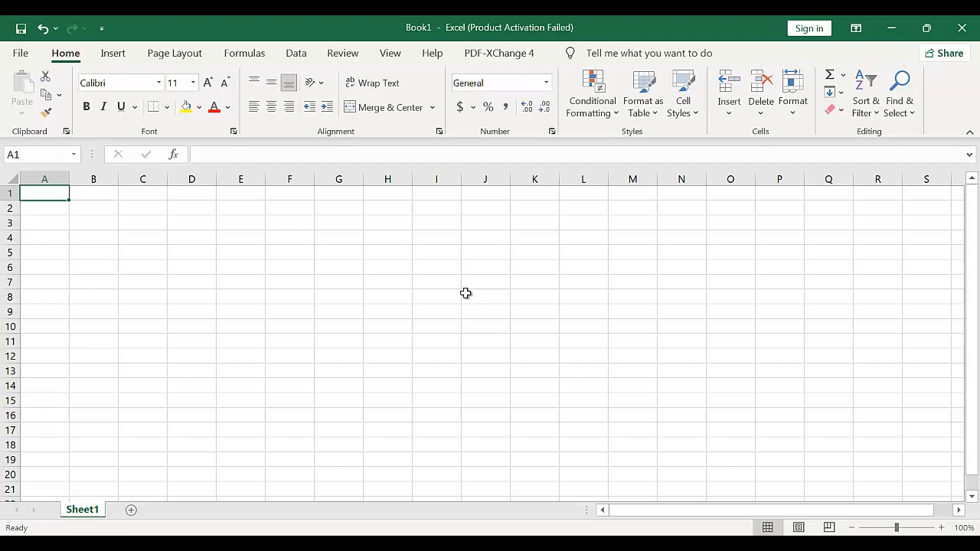
Enter 1 and 2 in A1:A2 and autofill the series down to A12
{"action": "type", "text": "1"}
{"action": "key", "text": "Return"}
{"action": "type", "text": "2"}
{"action": "key", "text": "Return"}
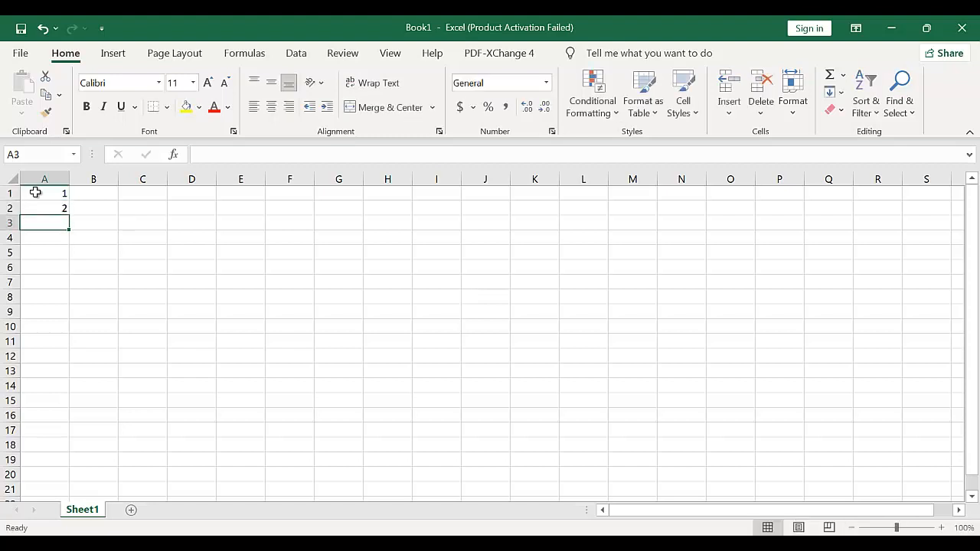
{"action": "left_click", "coordinate": [36, 197]}
{"action": "left_click_drag", "start_coordinate": [36, 198], "coordinate": [37, 208]}
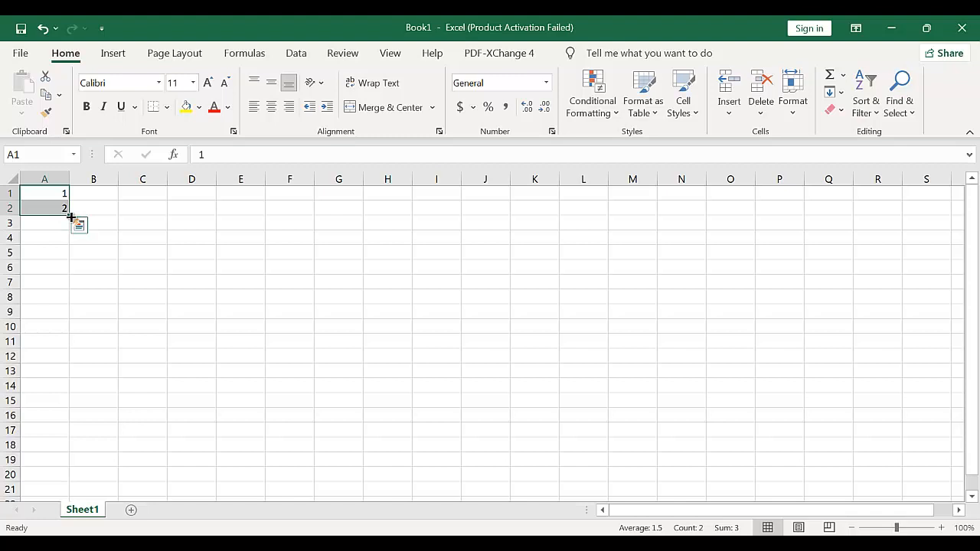
{"action": "left_click_drag", "start_coordinate": [71, 217], "coordinate": [61, 366]}
Enter 2 and 3 in B1:B2 and autofill the series down to B12
{"action": "left_click", "coordinate": [96, 191]}
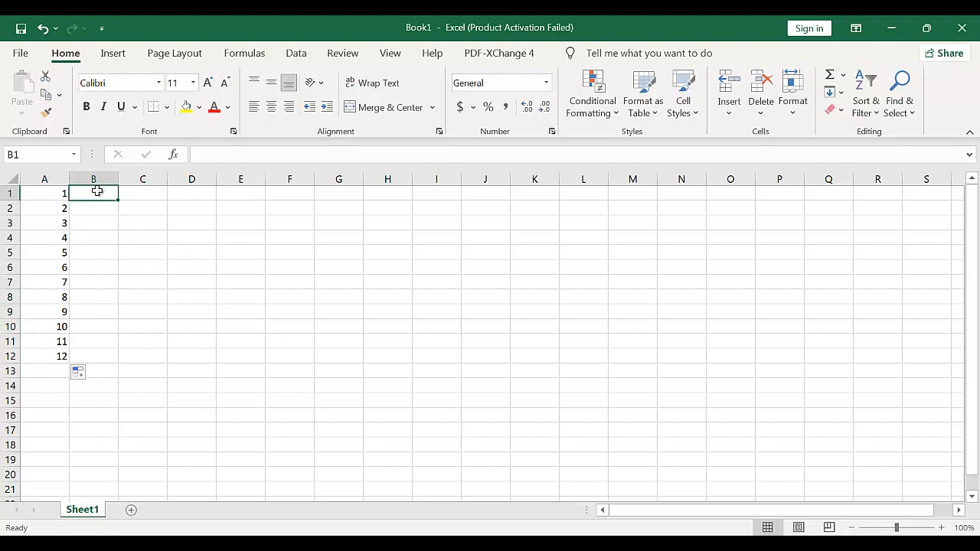
{"action": "type", "text": "2"}
{"action": "key", "text": "Return"}
{"action": "type", "text": "3"}
{"action": "key", "text": "Return"}
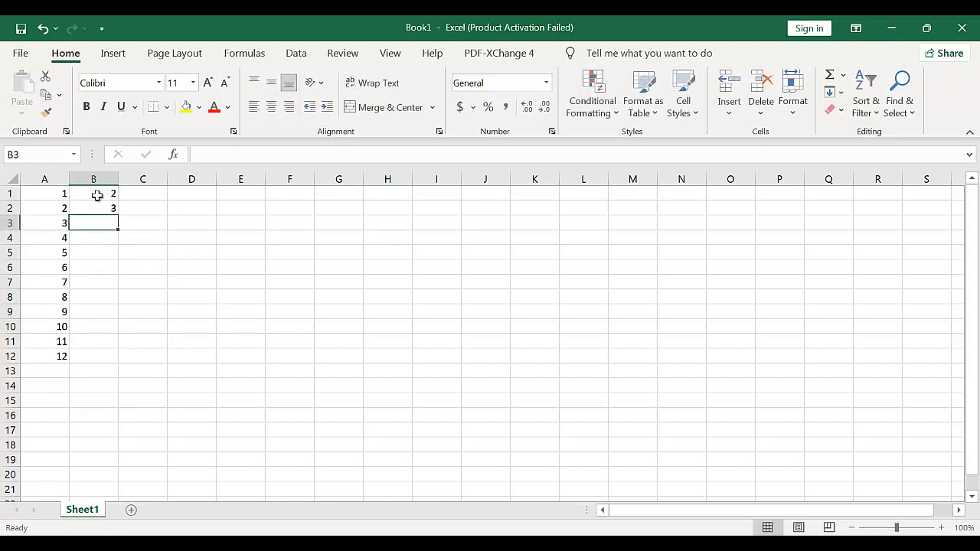
{"action": "double_click", "coordinate": [97, 196]}
{"action": "left_click_drag", "start_coordinate": [98, 197], "coordinate": [97, 367]}
{"action": "double_click", "coordinate": [98, 204]}
Enter 1 and 3 in C1:C2 and autofill the odd-number series down to C12
{"action": "left_click", "coordinate": [146, 192]}
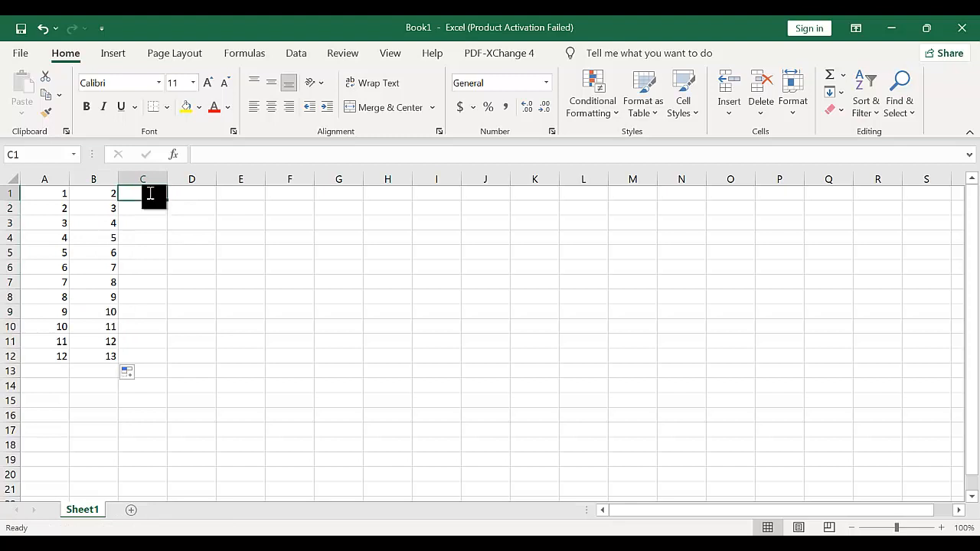
{"action": "type", "text": "1"}
{"action": "key", "text": "Return"}
{"action": "type", "text": "3"}
{"action": "key", "text": "Return"}
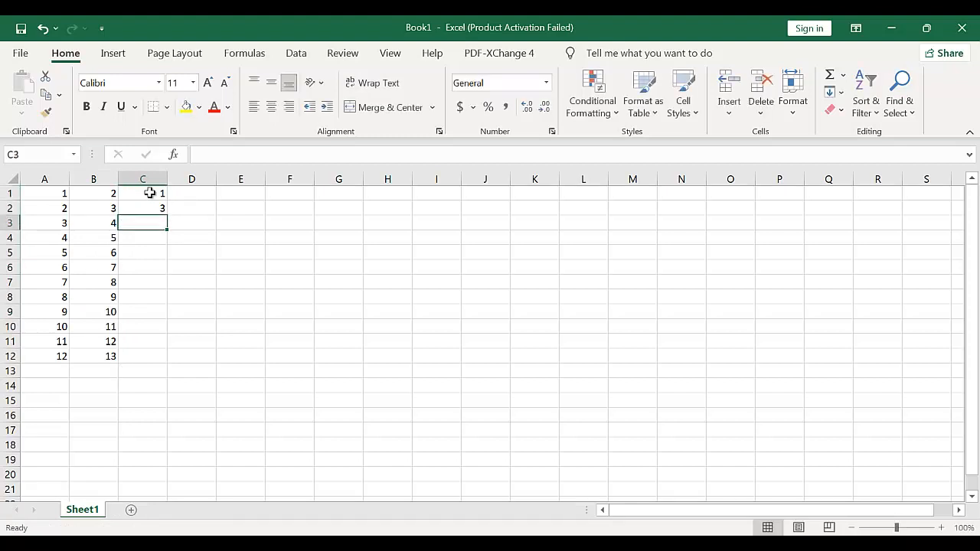
{"action": "left_click_drag", "start_coordinate": [150, 193], "coordinate": [150, 357]}
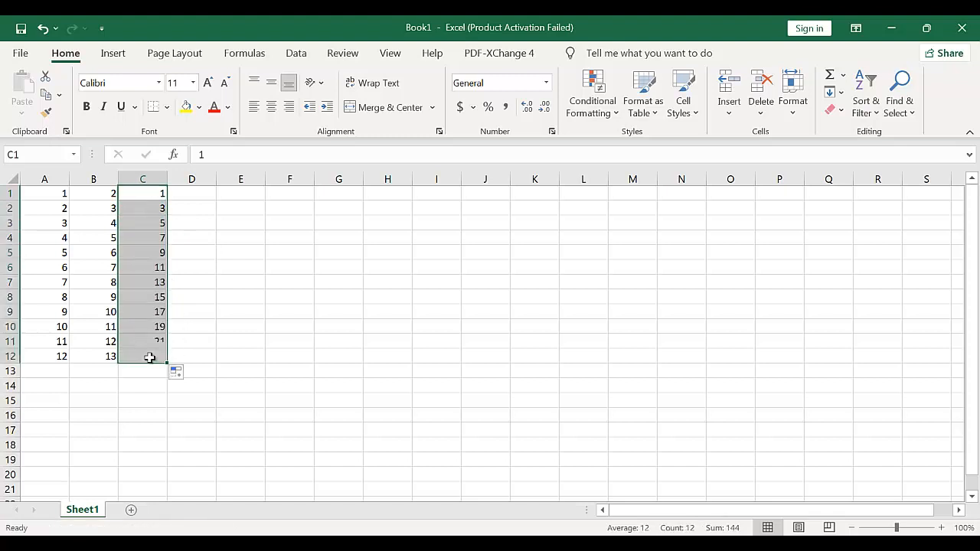
Enter 1, 3 and 4 in D1:D3 and autofill the irregular series down to D12
{"action": "left_click", "coordinate": [213, 192]}
{"action": "type", "text": "1"}
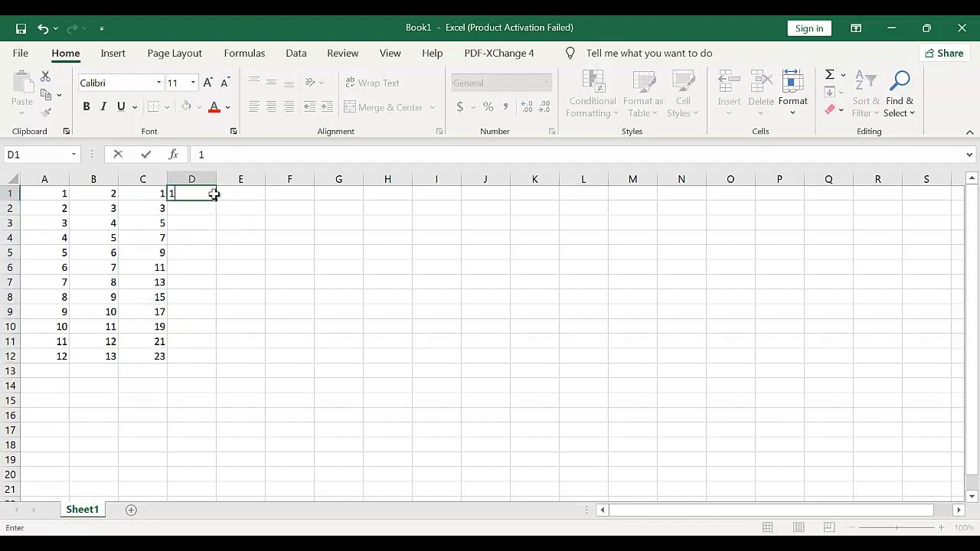
{"action": "key", "text": "Return"}
{"action": "type", "text": "2"}
{"action": "key", "text": "Return"}
{"action": "type", "text": "4"}
{"action": "key", "text": "Return"}
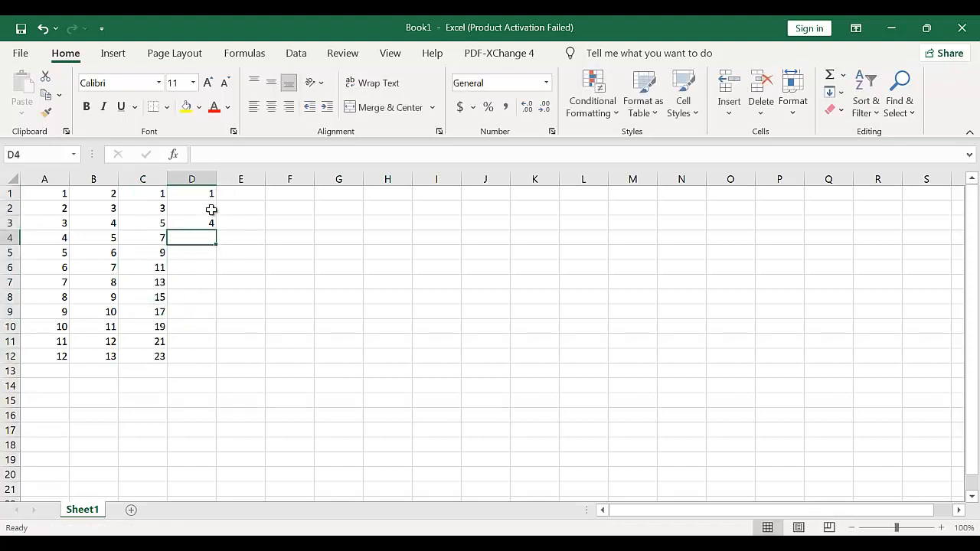
{"action": "left_click_drag", "start_coordinate": [204, 192], "coordinate": [204, 356]}
Clear the autofilled values from D1:D12
{"action": "left_click", "coordinate": [304, 236]}
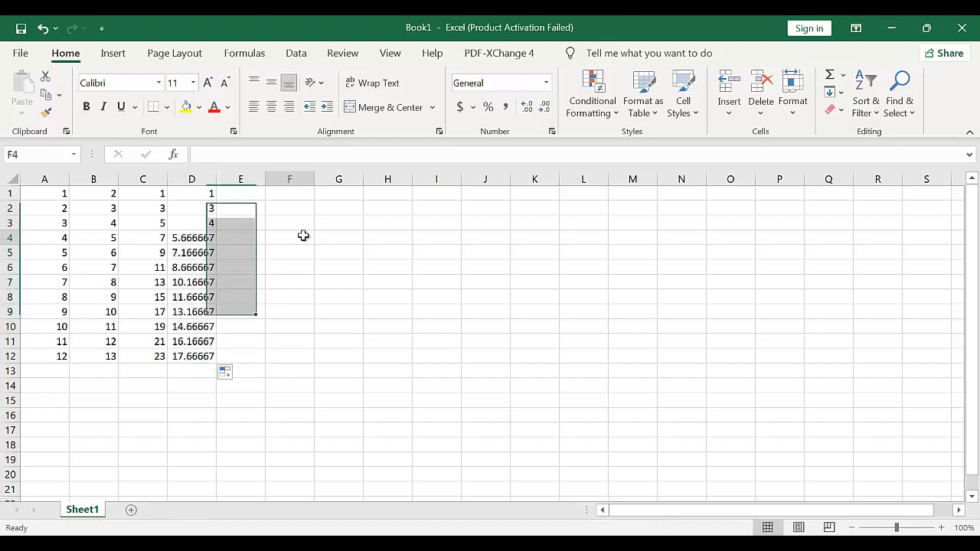
{"action": "left_click_drag", "start_coordinate": [175, 350], "coordinate": [4, 184]}
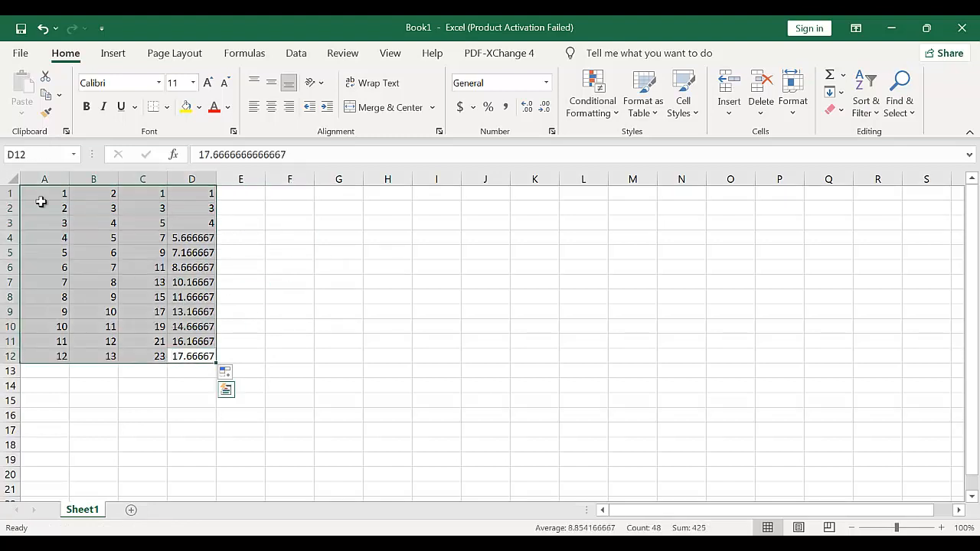
{"action": "left_click", "coordinate": [220, 339]}
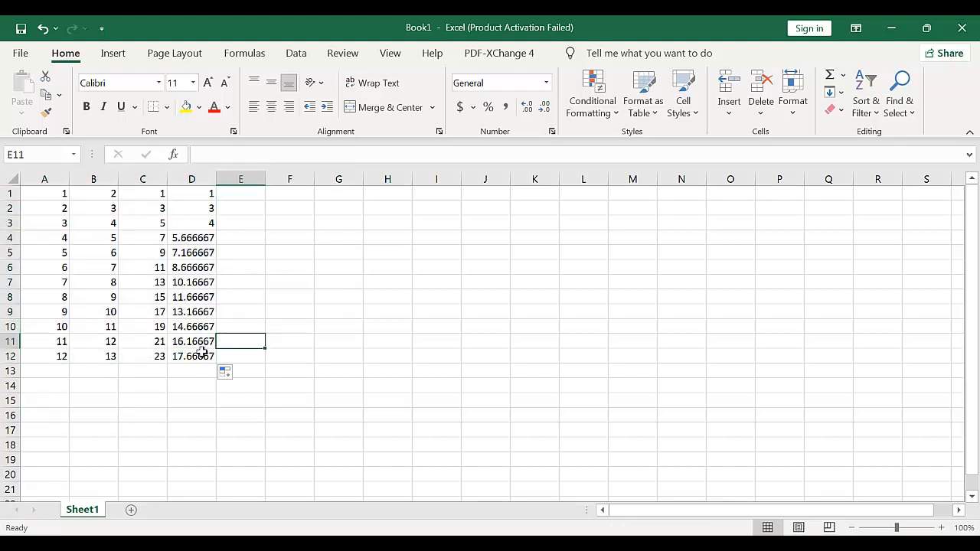
{"action": "left_click_drag", "start_coordinate": [196, 356], "coordinate": [129, 195]}
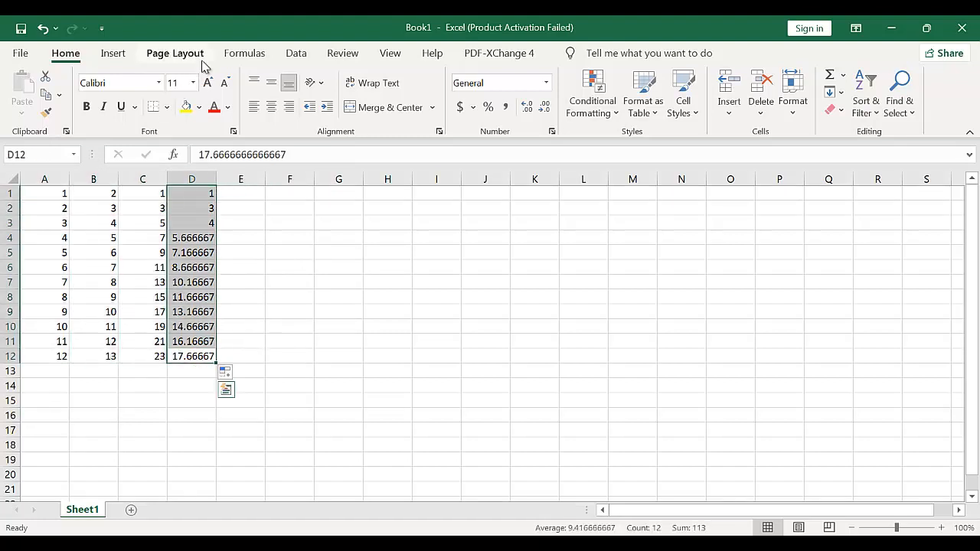
{"action": "key", "text": "Delete"}
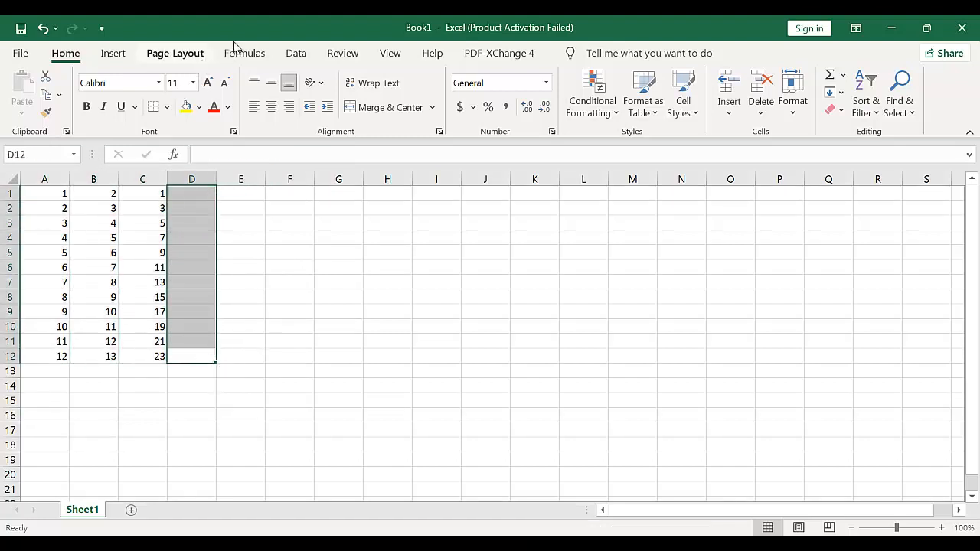
Enter the formula =A1+B1+C1 in cell D1 to add the three values of row 1
{"action": "left_click_drag", "start_coordinate": [257, 226], "coordinate": [180, 203]}
{"action": "left_click", "coordinate": [187, 198]}
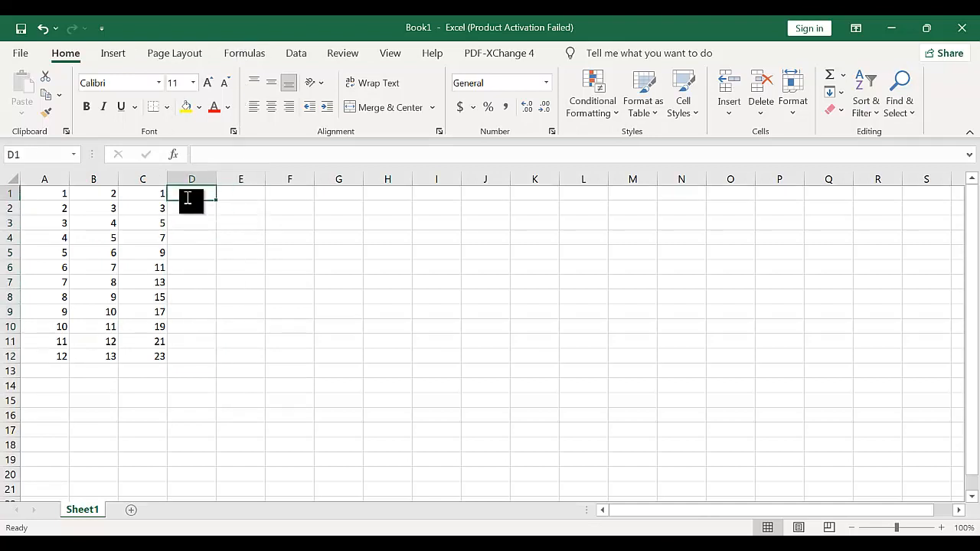
{"action": "type", "text": "="}
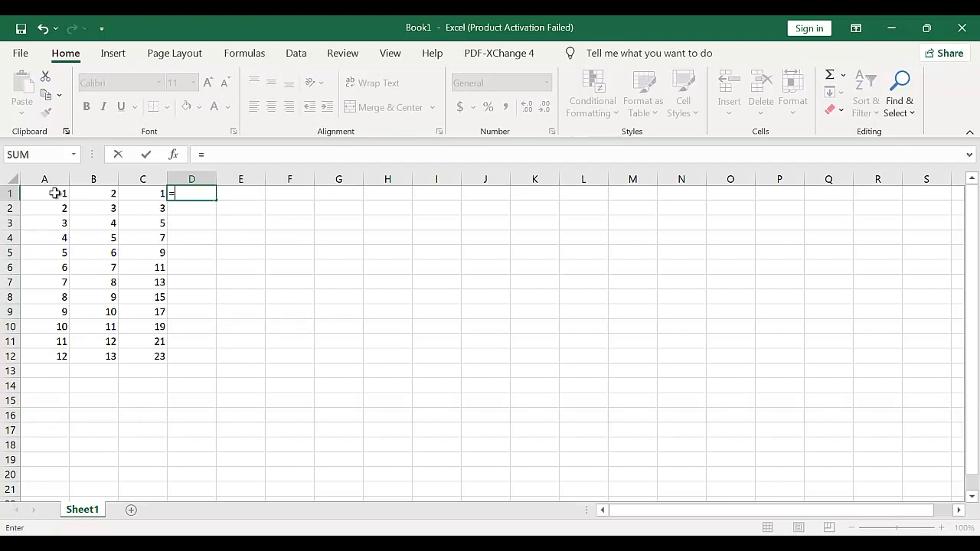
{"action": "left_click", "coordinate": [55, 192]}
{"action": "type", "text": "+"}
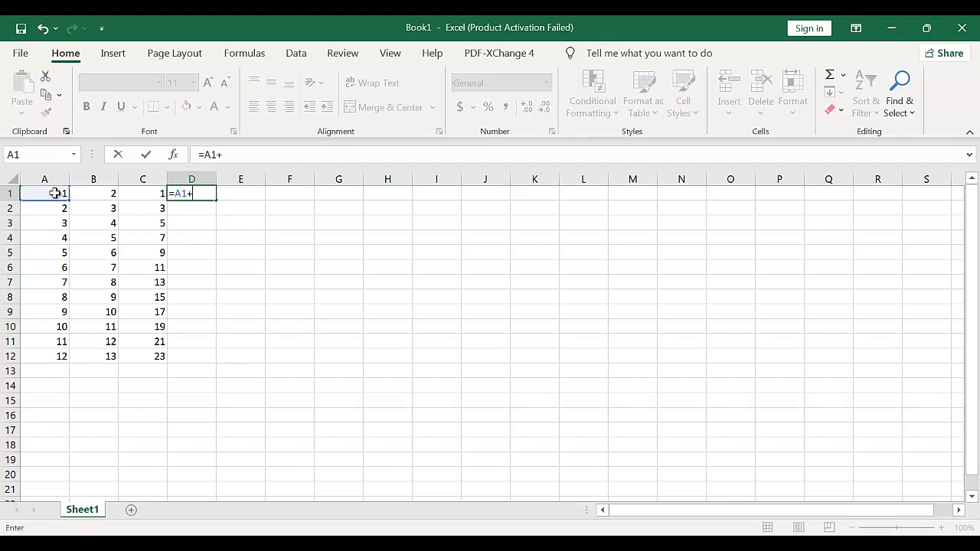
{"action": "left_click", "coordinate": [80, 194]}
{"action": "type", "text": "+"}
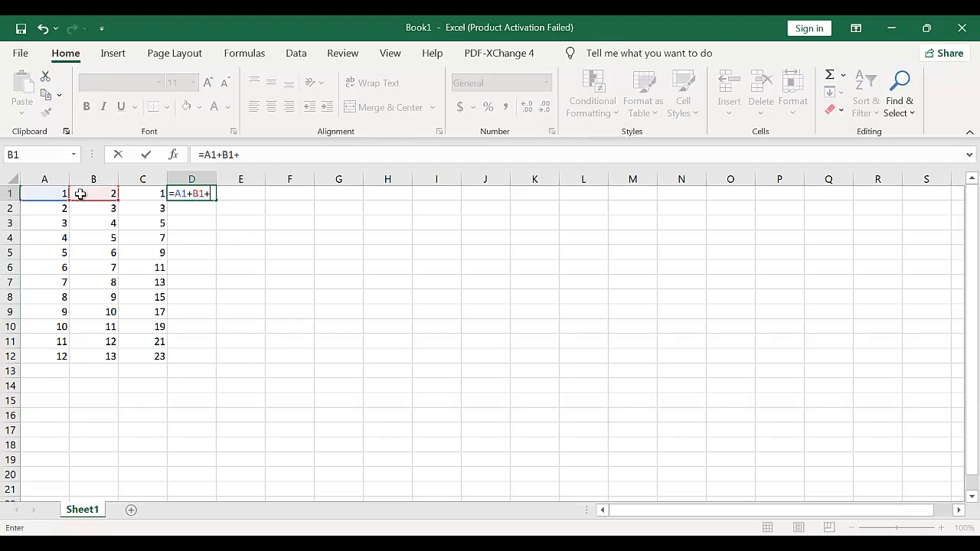
{"action": "left_click", "coordinate": [137, 193]}
{"action": "key", "text": "Return"}
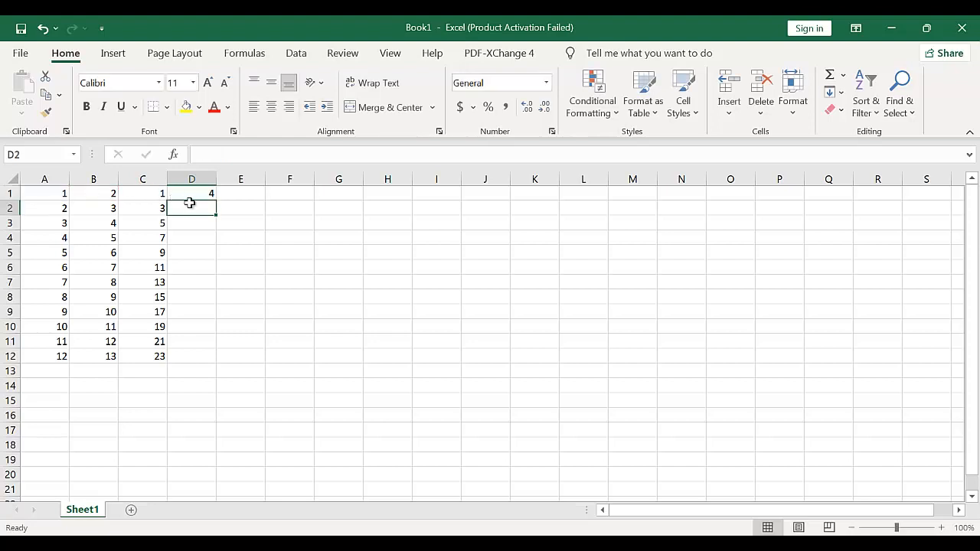
Fill the formula from D1 down through D12
{"action": "left_click", "coordinate": [204, 194]}
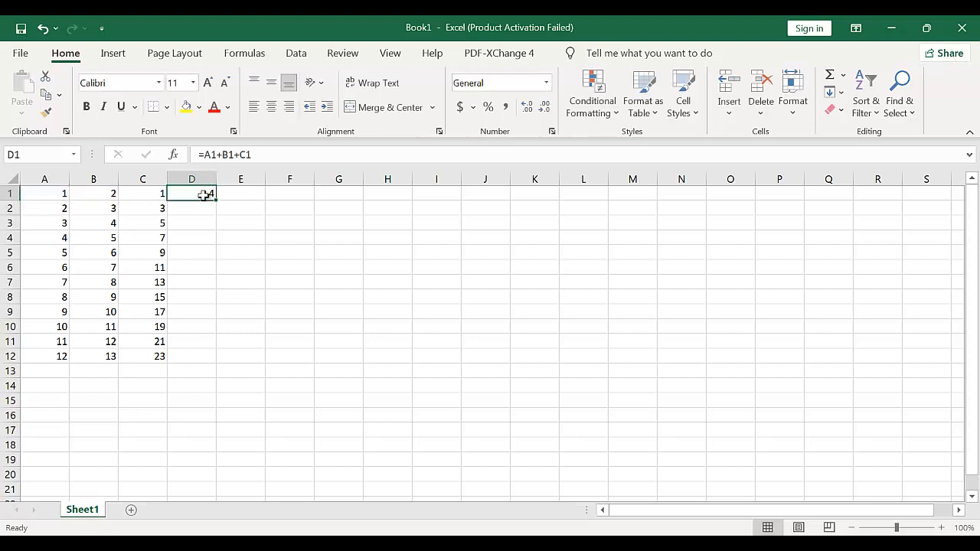
{"action": "left_click", "coordinate": [196, 356], "text": "shift"}
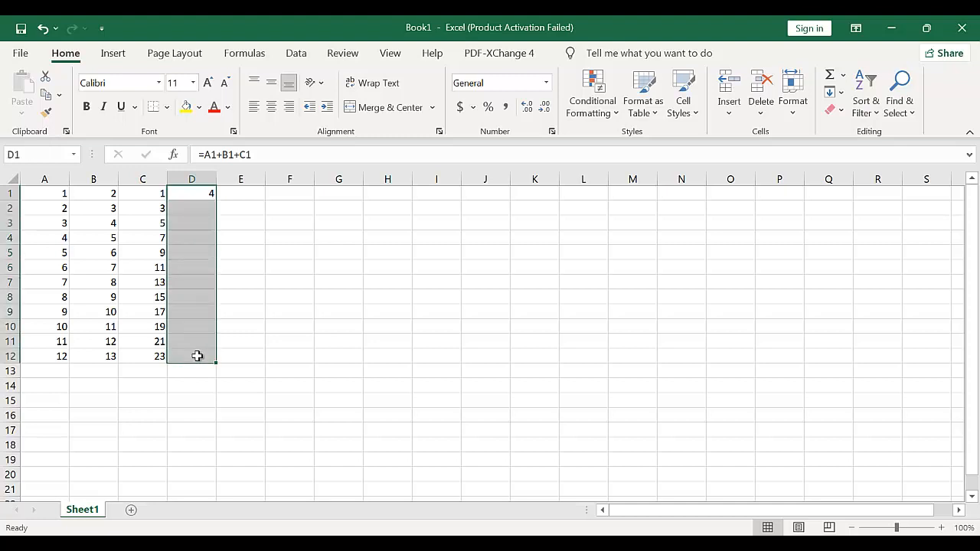
{"action": "key", "text": "ctrl+d"}
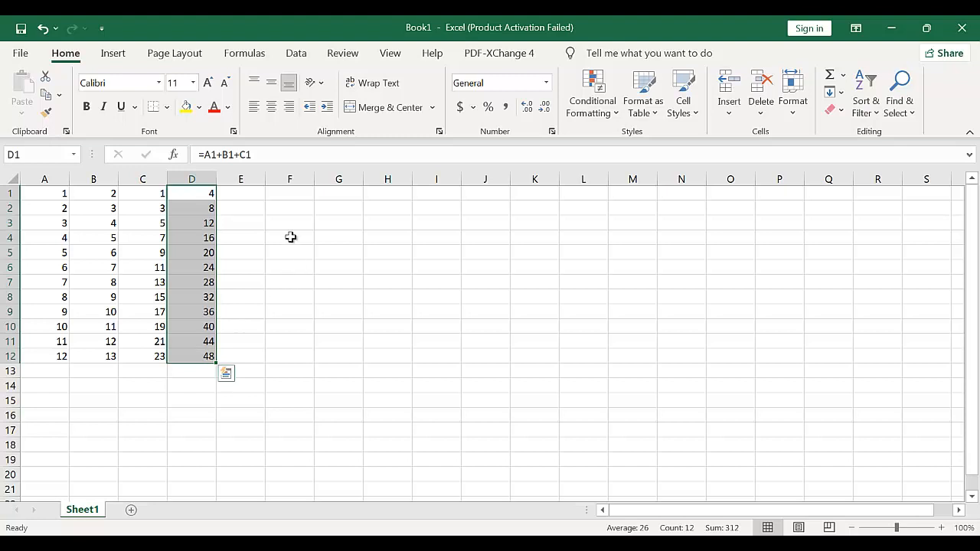
Clear all the contents of the range A1:F14
{"action": "double_click", "coordinate": [284, 398]}
{"action": "left_click", "coordinate": [289, 388]}
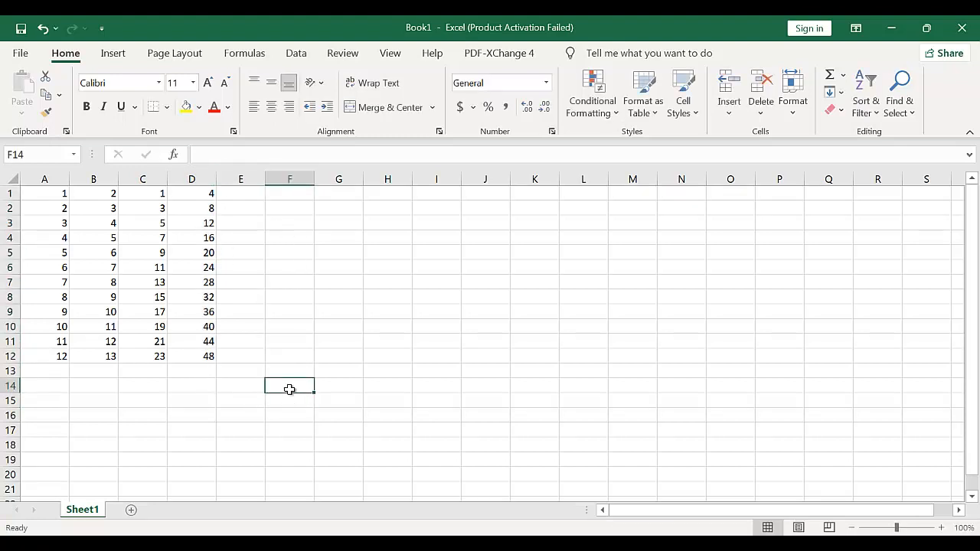
{"action": "left_click_drag", "start_coordinate": [290, 389], "coordinate": [12, 170]}
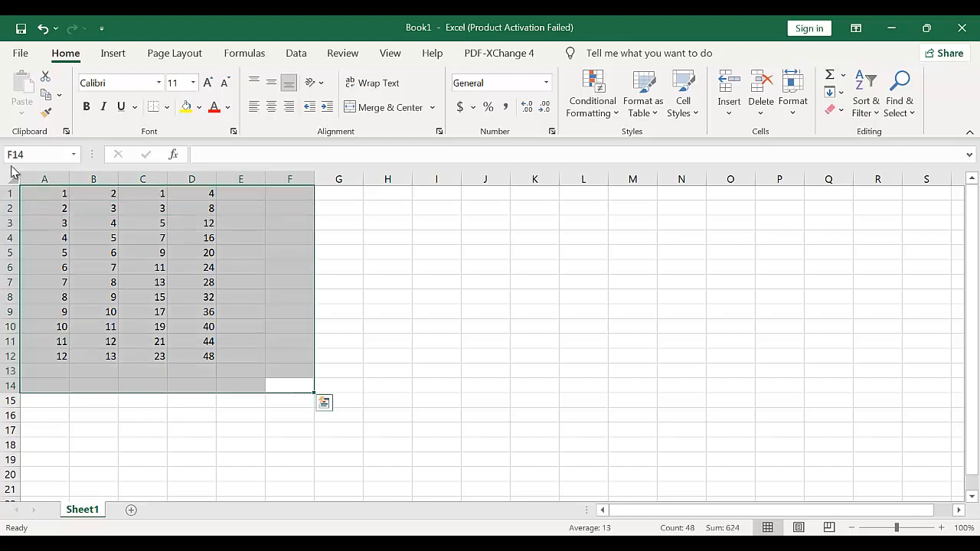
{"action": "key", "text": "Delete"}
{"action": "left_click", "coordinate": [158, 294]}
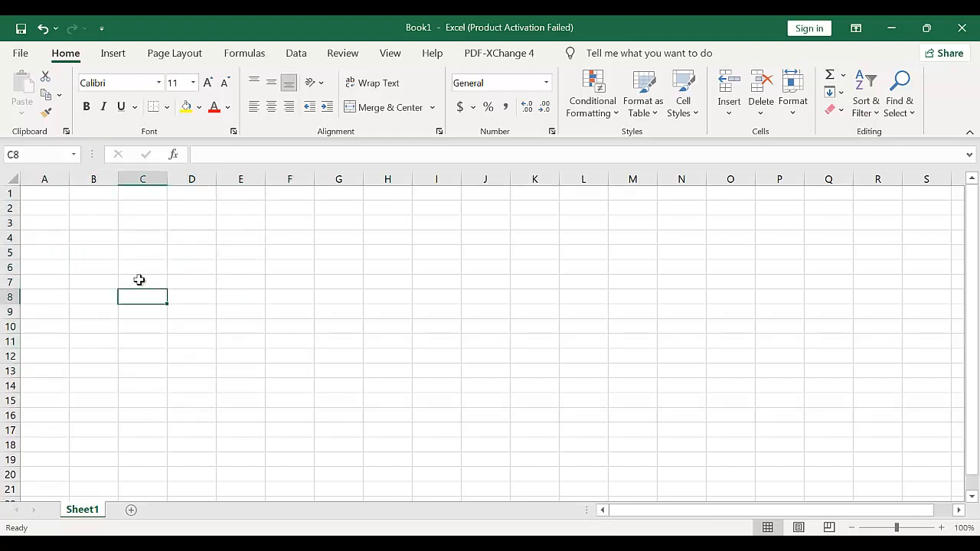
Enter the words Play, Home and Game in cells A1, A2 and A3
{"action": "left_click", "coordinate": [44, 198]}
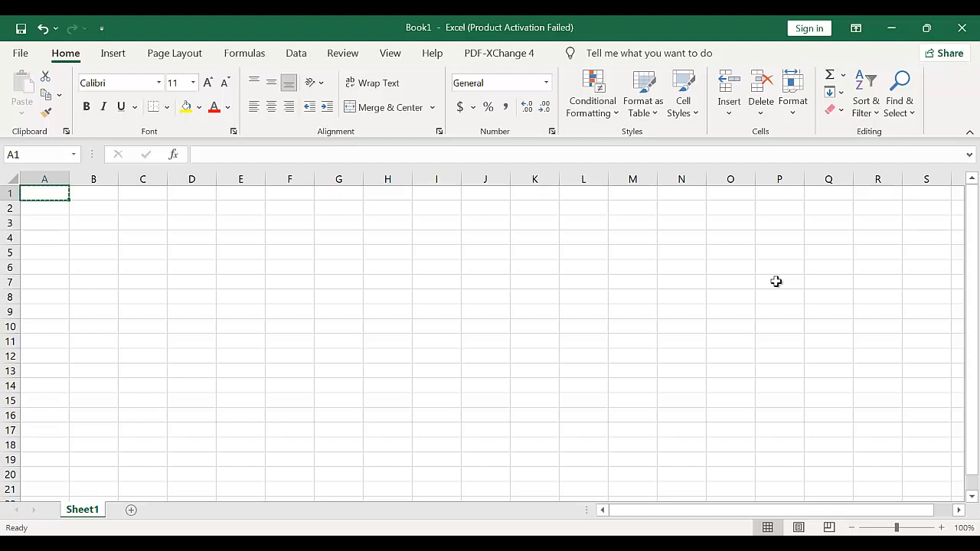
{"action": "type", "text": "Play"}
{"action": "key", "text": "Return"}
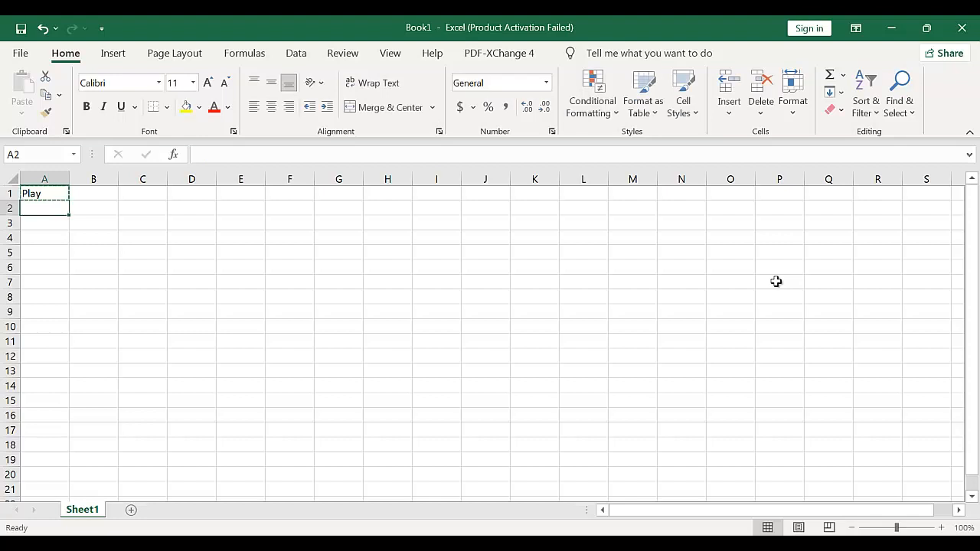
{"action": "type", "text": "Home"}
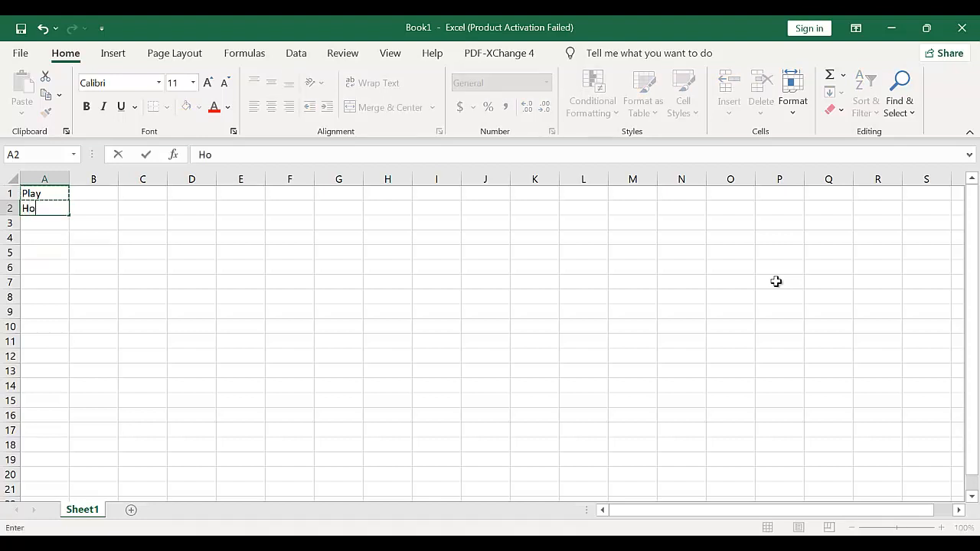
{"action": "key", "text": "Return"}
{"action": "type", "text": "Game"}
{"action": "key", "text": "Return"}
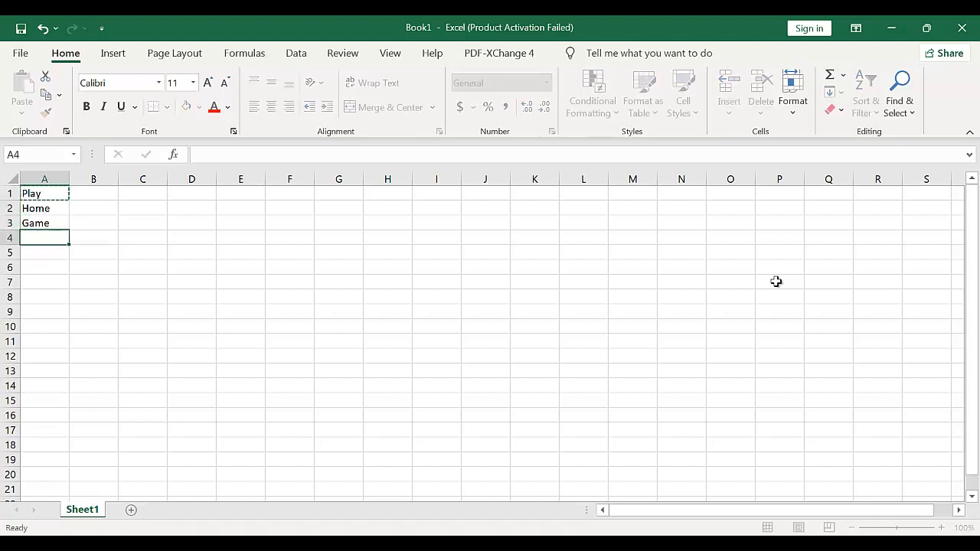
Try AutoComplete in cell A4 with home, game and play, erasing each entry
{"action": "type", "text": "home"}
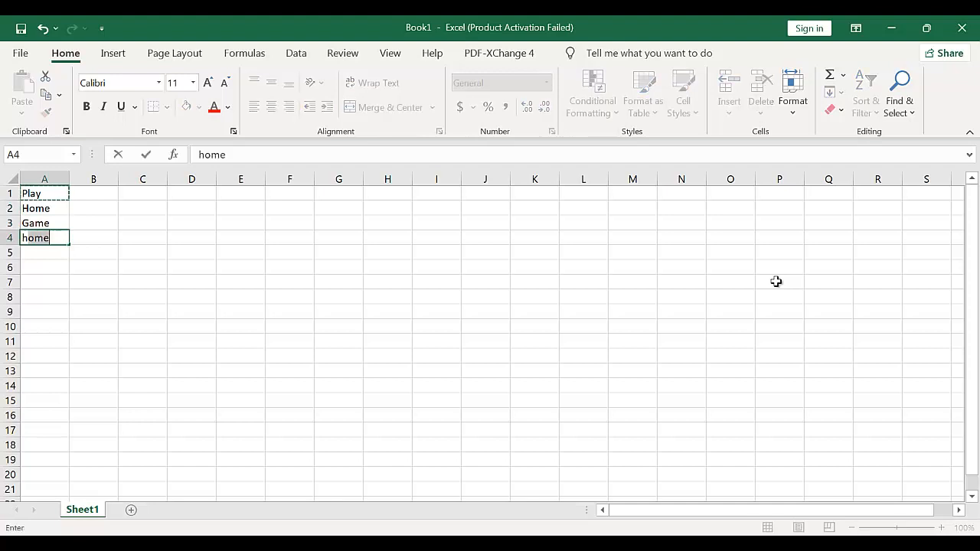
{"action": "key", "text": "BackSpace"}
{"action": "type", "text": "game"}
{"action": "key", "text": "BackSpace"}
{"action": "key", "text": "BackSpace"}
{"action": "key", "text": "BackSpace"}
{"action": "key", "text": "BackSpace"}
{"action": "type", "text": "play"}
{"action": "key", "text": "BackSpace"}
{"action": "key", "text": "BackSpace"}
{"action": "key", "text": "BackSpace"}
{"action": "key", "text": "BackSpace"}
Enter the word Playstore in cell A4
{"action": "type", "text": "Playstore"}
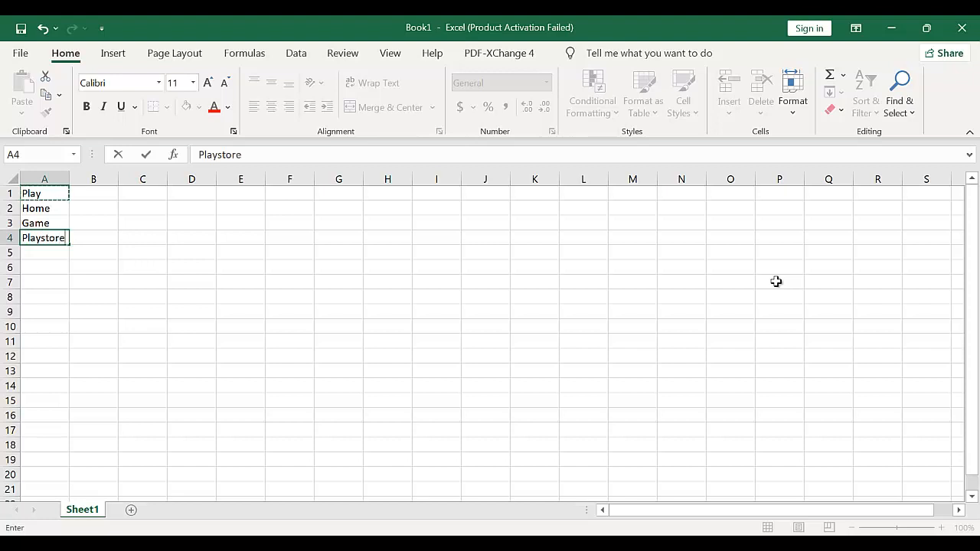
{"action": "key", "text": "Return"}
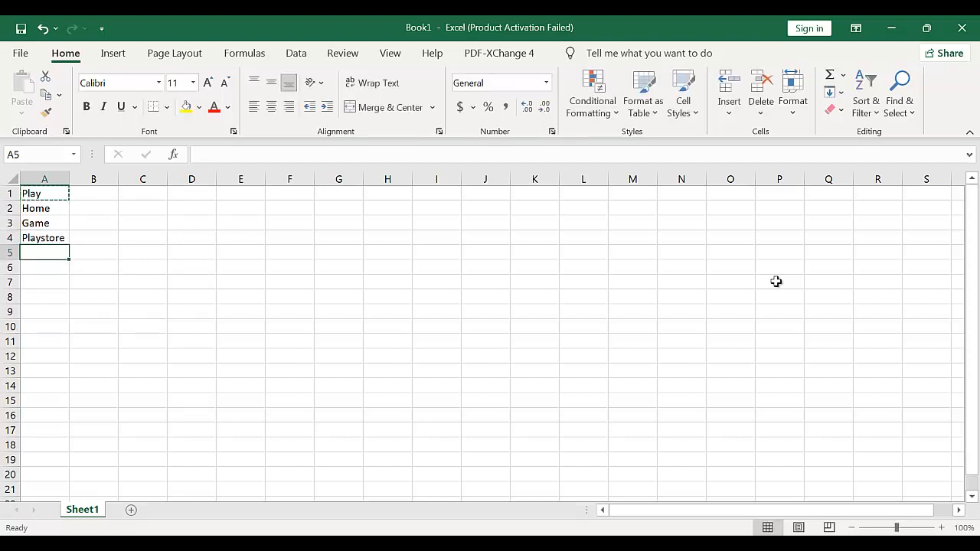
Try AutoComplete in cell A5 by entering plays, and erase the suggested entry
{"action": "type", "text": "p"}
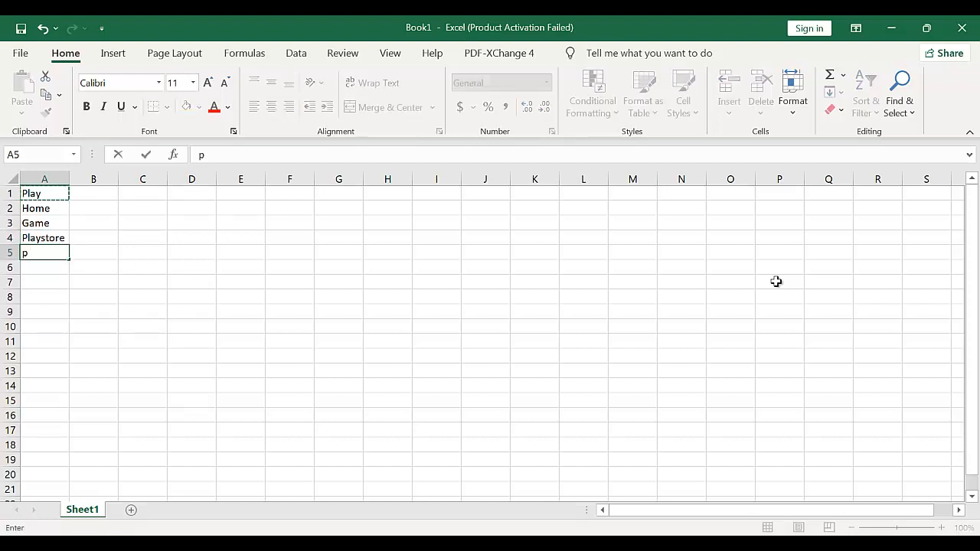
{"action": "type", "text": "lays"}
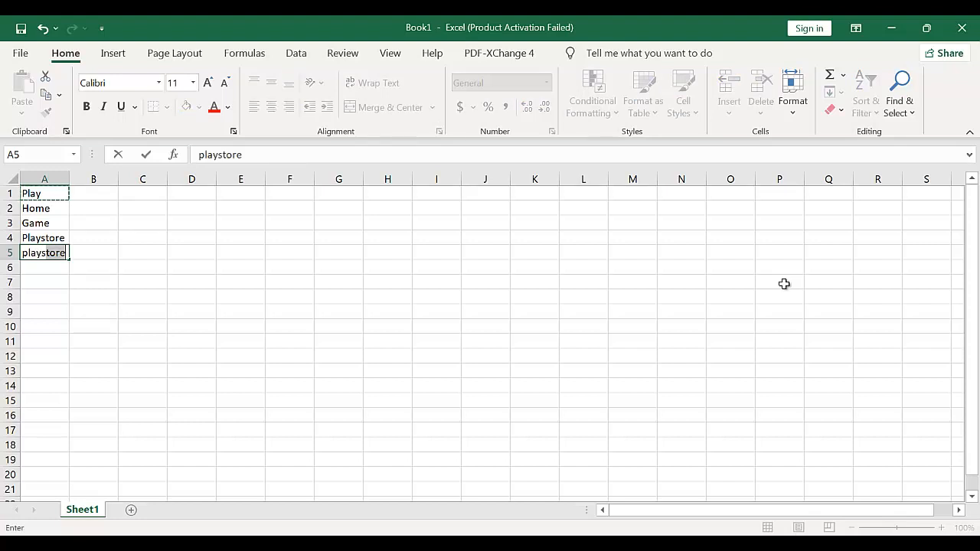
{"action": "key", "text": "BackSpace"}
{"action": "key", "text": "BackSpace"}
{"action": "key", "text": "BackSpace"}
{"action": "key", "text": "BackSpace"}
{"action": "key", "text": "BackSpace"}
{"action": "key", "text": "BackSpace"}
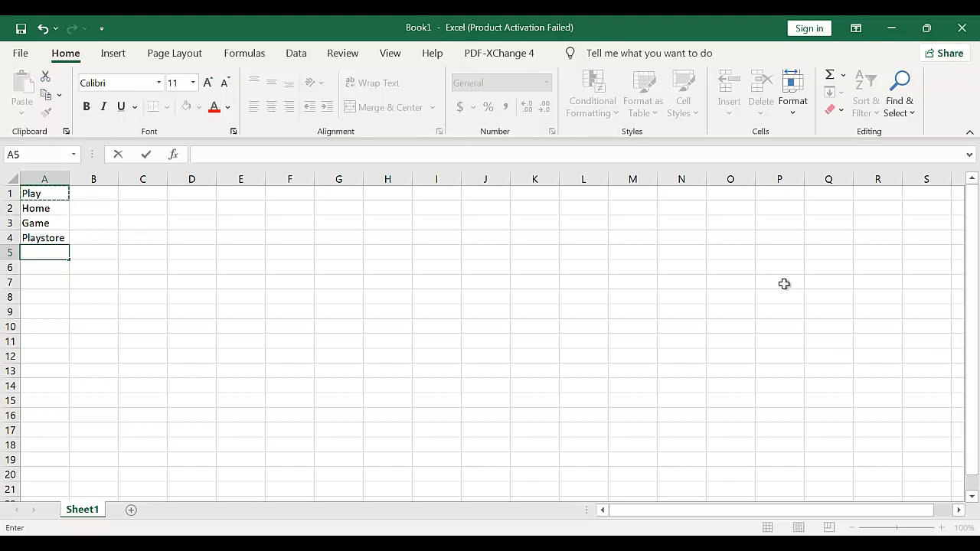
Try AutoComplete in cell A6 by entering game, and erase the entry
{"action": "key", "text": "Return"}
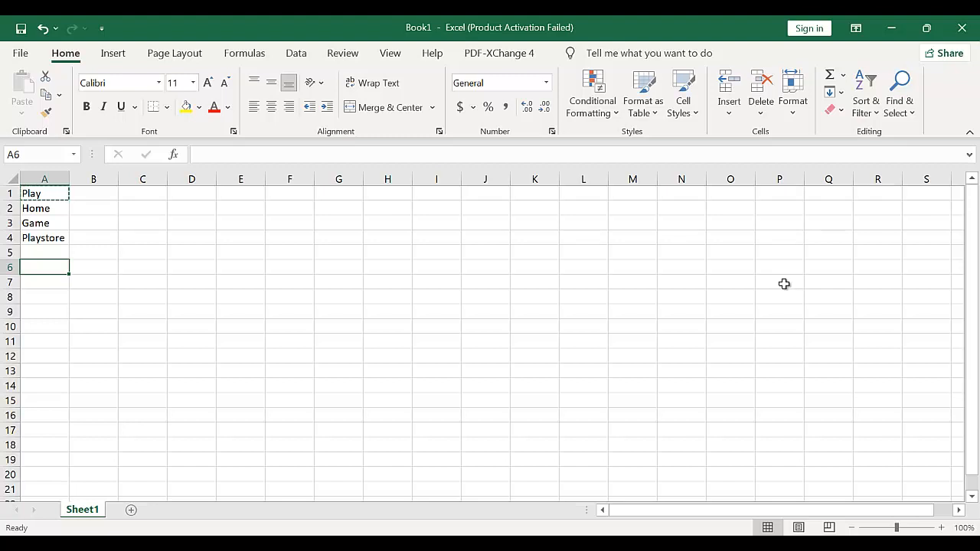
{"action": "type", "text": "game"}
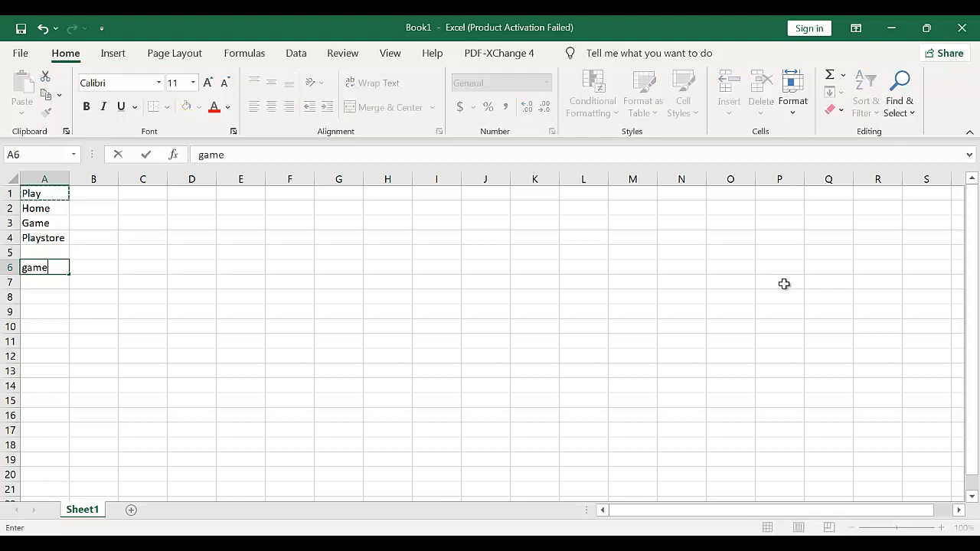
{"action": "key", "text": "BackSpace"}
{"action": "key", "text": "BackSpace"}
{"action": "key", "text": "BackSpace"}
{"action": "key", "text": "BackSpace"}
{"action": "key", "text": "Up"}
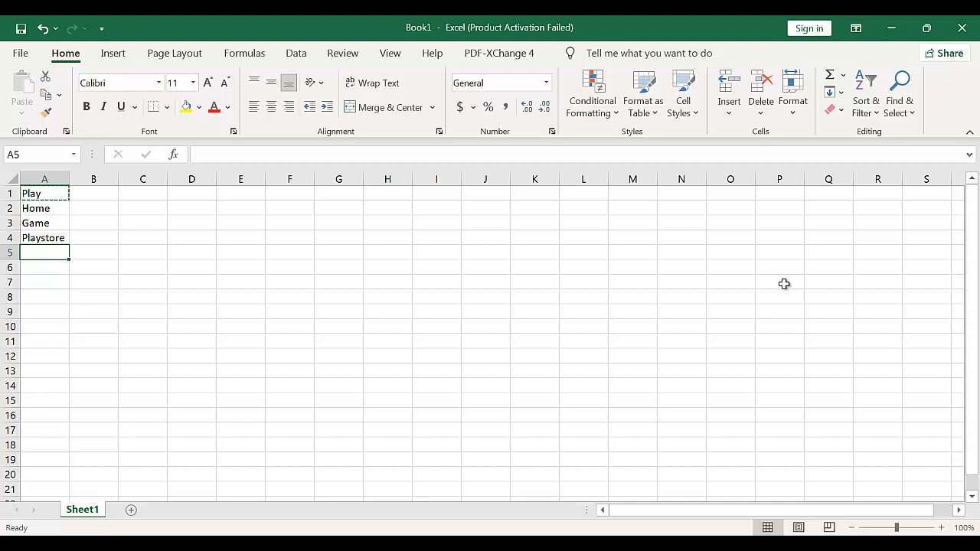
{"action": "key", "text": "Down"}
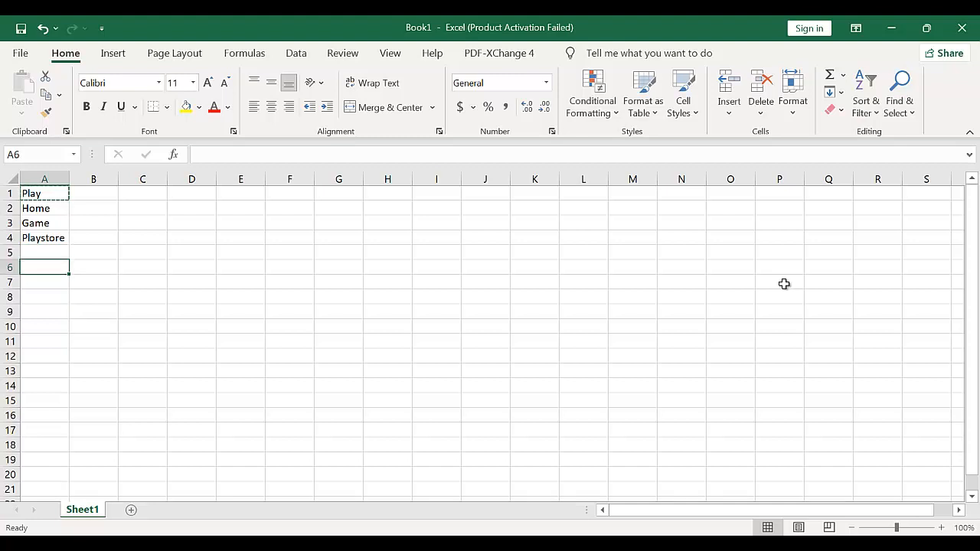
Enter the words gnome and goblin in cells A6 and A7
{"action": "type", "text": "gnome"}
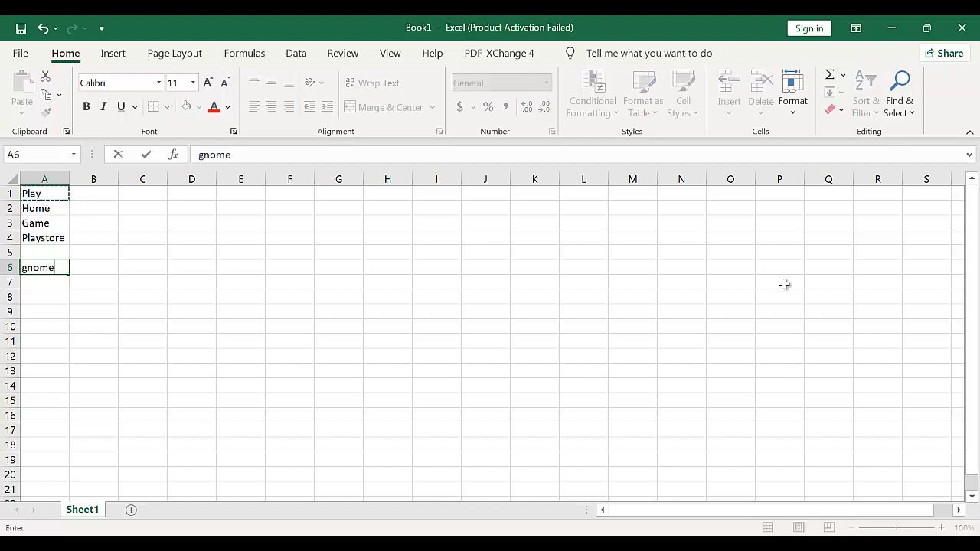
{"action": "key", "text": "Return"}
{"action": "type", "text": "goblin"}
{"action": "key", "text": "Up"}
{"action": "key", "text": "Up"}
{"action": "key", "text": "Up"}
{"action": "key", "text": "Up"}
{"action": "key", "text": "Up"}
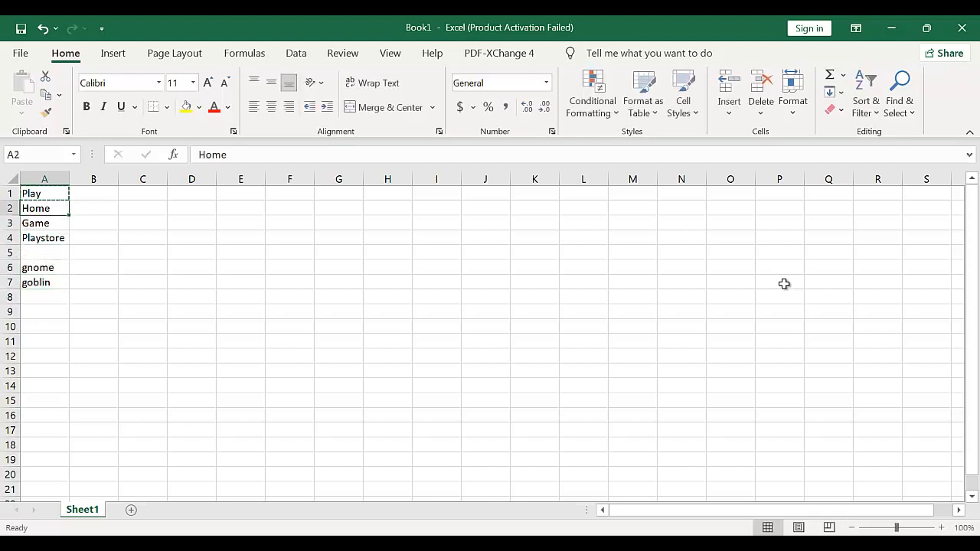
{"action": "key", "text": "Up"}
{"action": "key", "text": "Down"}
{"action": "key", "text": "Down"}
{"action": "key", "text": "Down"}
{"action": "key", "text": "Up"}
{"action": "key", "text": "Up"}
{"action": "key", "text": "Down"}
{"action": "key", "text": "Down"}
{"action": "key", "text": "Down"}
{"action": "key", "text": "Down"}
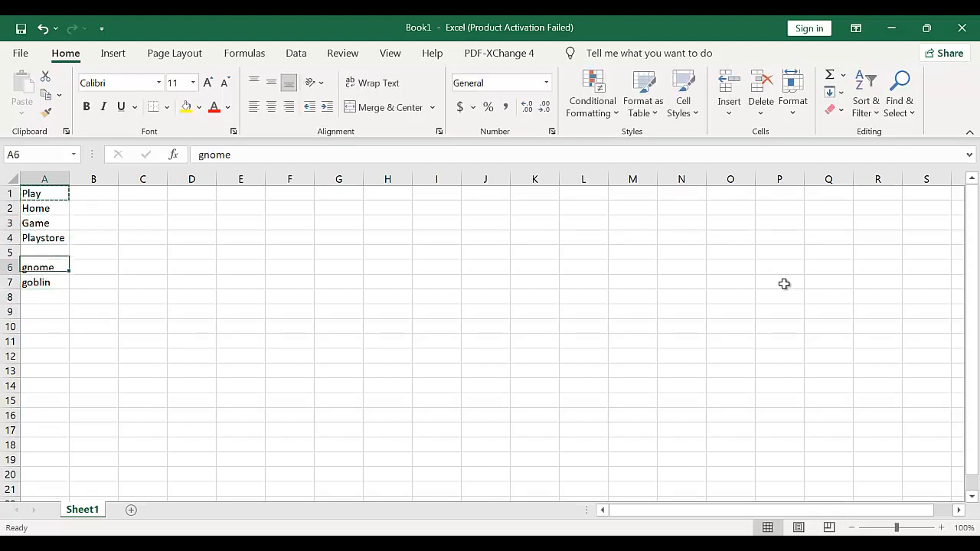
{"action": "key", "text": "shift+Down"}
{"action": "key", "text": "Down"}
Try AutoComplete in the empty cell A5 with the word game, and erase the entry
{"action": "key", "text": "Up"}
{"action": "key", "text": "Up"}
{"action": "type", "text": "game"}
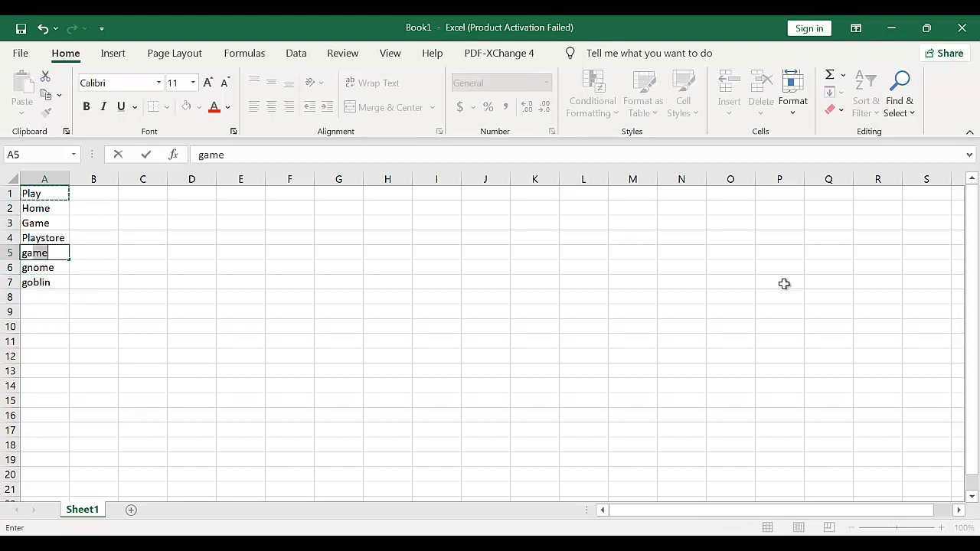
{"action": "key", "text": "BackSpace"}
{"action": "key", "text": "BackSpace"}
{"action": "key", "text": "BackSpace"}
{"action": "key", "text": "BackSpace"}
Try AutoComplete in cell A8 with the beginnings go, gn and ga, erasing each entry
{"action": "key", "text": "Down"}
{"action": "key", "text": "Down"}
{"action": "key", "text": "Down"}
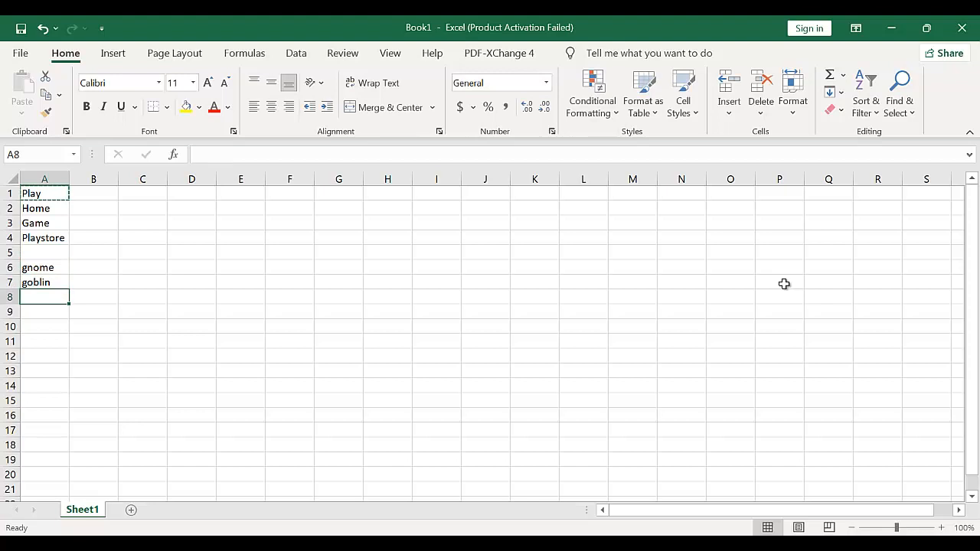
{"action": "type", "text": "g"}
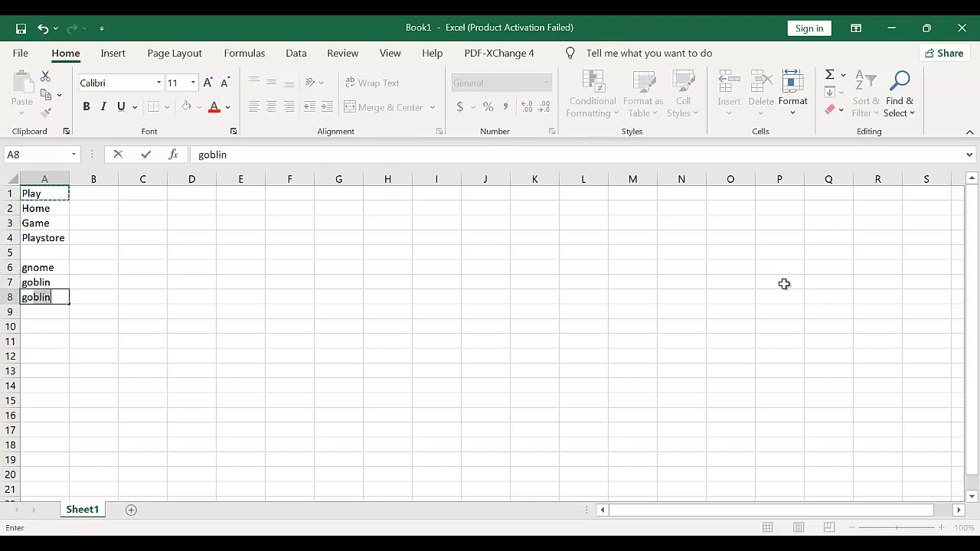
{"action": "key", "text": "BackSpace"}
{"action": "key", "text": "BackSpace"}
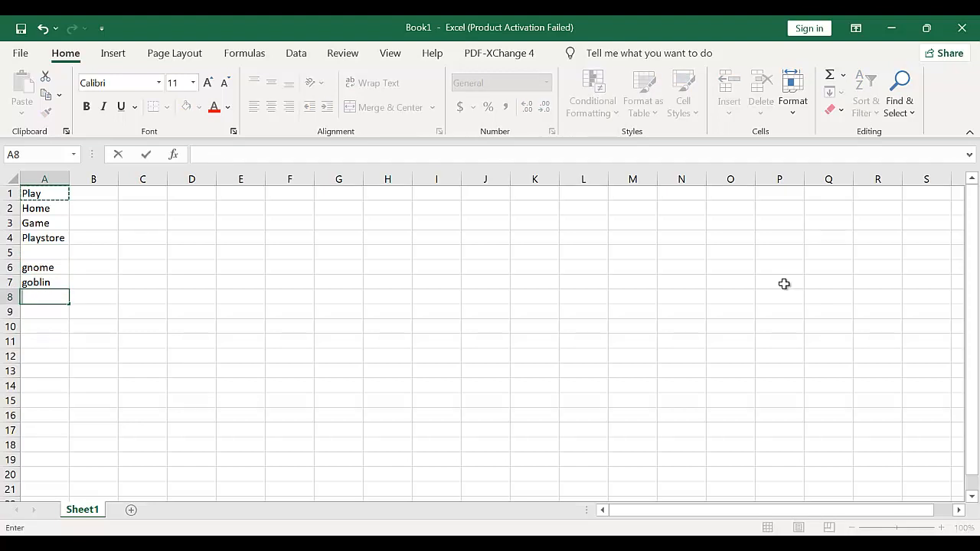
{"action": "type", "text": "gn"}
{"action": "key", "text": "BackSpace"}
{"action": "key", "text": "BackSpace"}
{"action": "key", "text": "BackSpace"}
{"action": "type", "text": "ga"}
{"action": "key", "text": "BackSpace"}
{"action": "key", "text": "BackSpace"}
{"action": "key", "text": "BackSpace"}
Try AutoComplete in cell A5 with the beginning gn, and erase the suggested entry
{"action": "key", "text": "Up"}
{"action": "key", "text": "Up"}
{"action": "key", "text": "Up"}
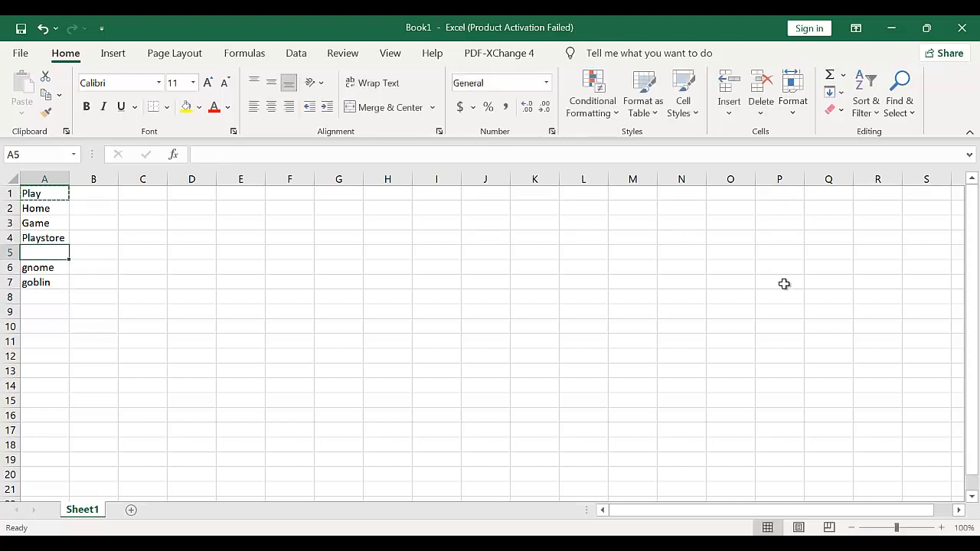
{"action": "type", "text": "gn"}
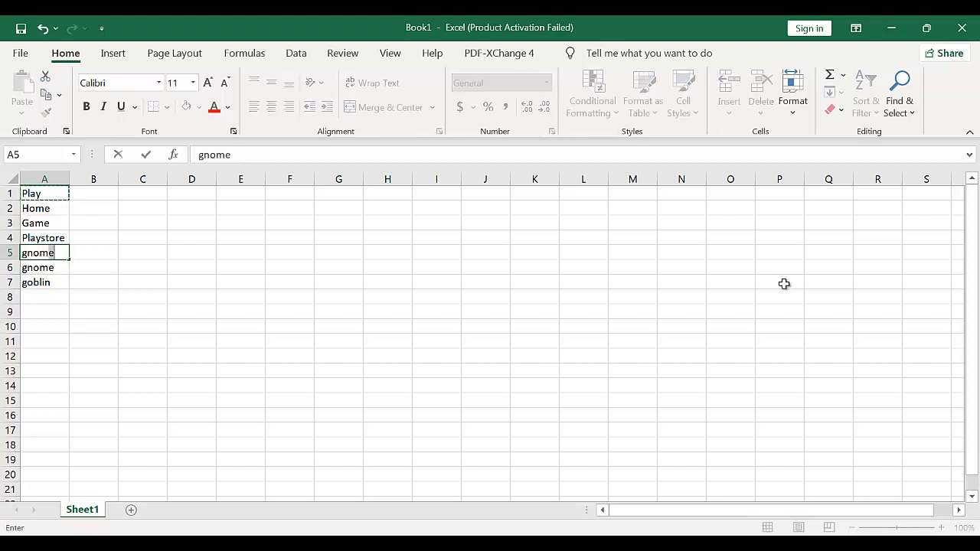
{"action": "key", "text": "BackSpace"}
{"action": "key", "text": "BackSpace"}
{"action": "key", "text": "BackSpace"}
{"action": "key", "text": "Return"}
{"action": "key", "text": "Up"}
{"action": "key", "text": "Down"}
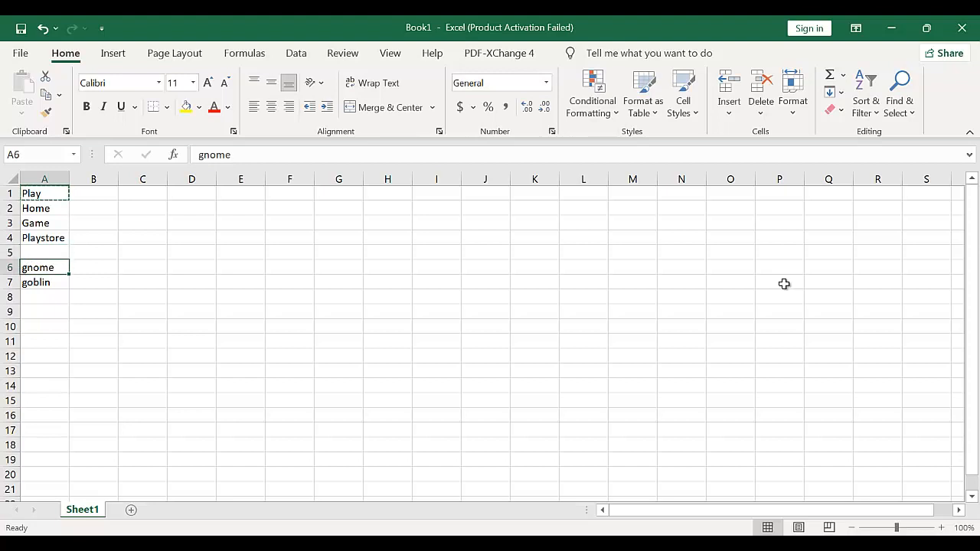
Enter the word gnome in cell A5
{"action": "key", "text": "Up"}
{"action": "key", "text": "Down"}
{"action": "key", "text": "Up"}
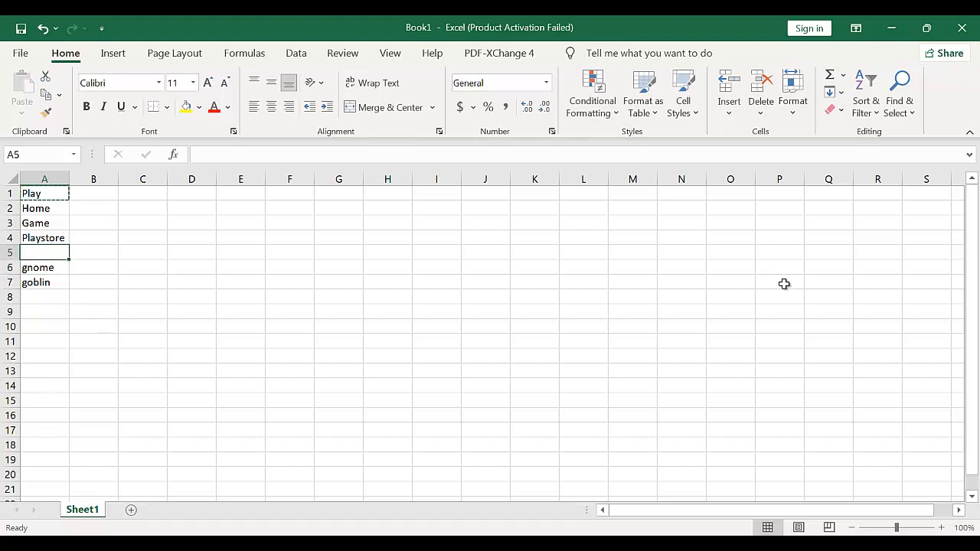
{"action": "type", "text": "gnome"}
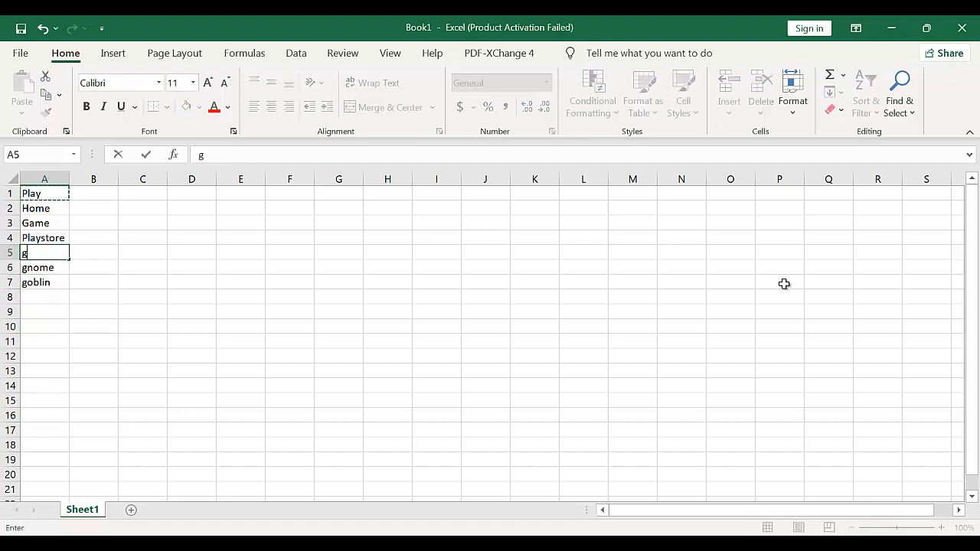
{"action": "key", "text": "Return"}
Try AutoComplete in cell A8 with play, plays and playh, and erase the entry
{"action": "key", "text": "Down"}
{"action": "key", "text": "Down"}
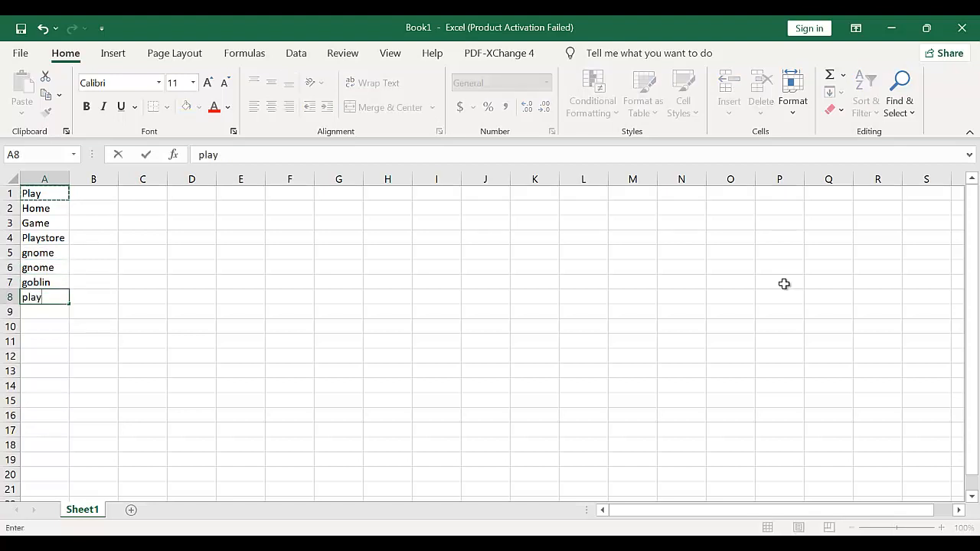
{"action": "type", "text": "s"}
{"action": "key", "text": "BackSpace"}
{"action": "type", "text": "h"}
{"action": "key", "text": "BackSpace"}
{"action": "key", "text": "Up"}
{"action": "key", "text": "Up"}
{"action": "key", "text": "Up"}
{"action": "key", "text": "Up"}
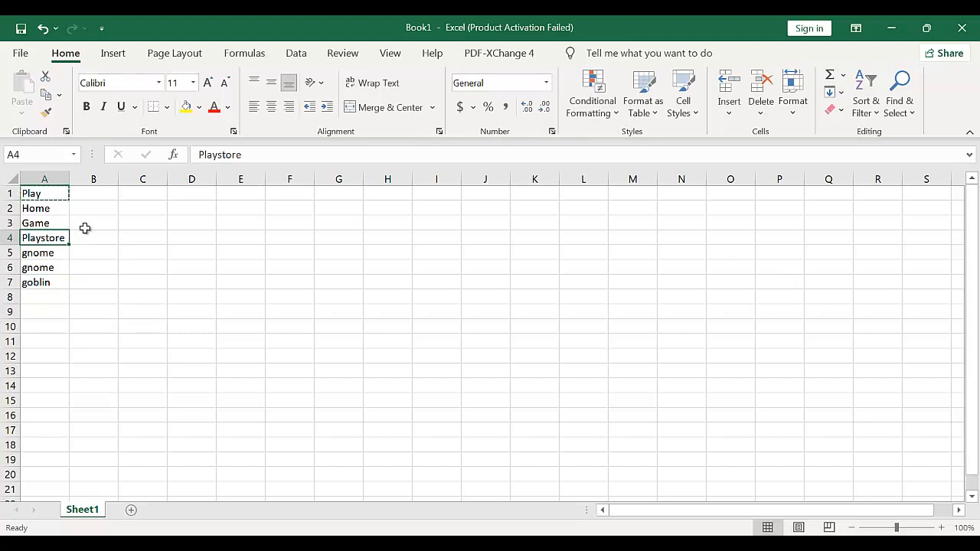
Clear the whole word list from cells A1 to A9
{"action": "left_click", "coordinate": [85, 228]}
{"action": "left_click_drag", "start_coordinate": [44, 195], "coordinate": [57, 257]}
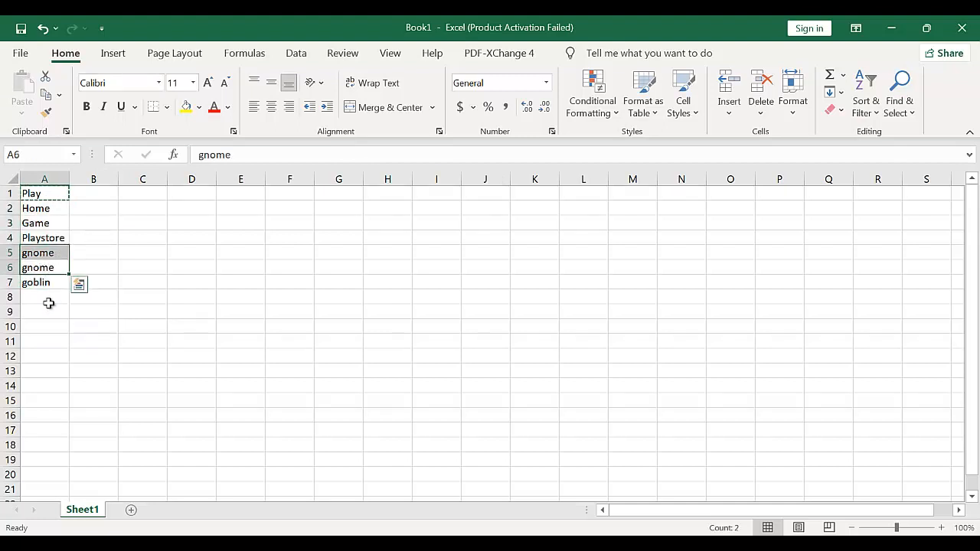
{"action": "left_click_drag", "start_coordinate": [49, 307], "coordinate": [32, 176]}
{"action": "key", "text": "Delete"}
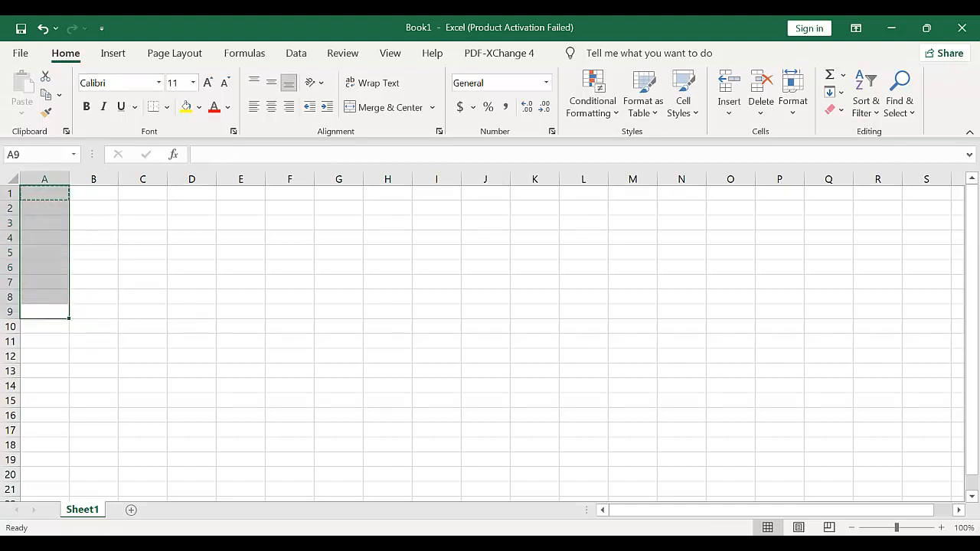
{"action": "left_click", "coordinate": [252, 280]}
Enter the headers Name, Occupation and Salary in cells A1 to C1, and fit column B to its header
{"action": "key", "text": "ctrl+Home"}
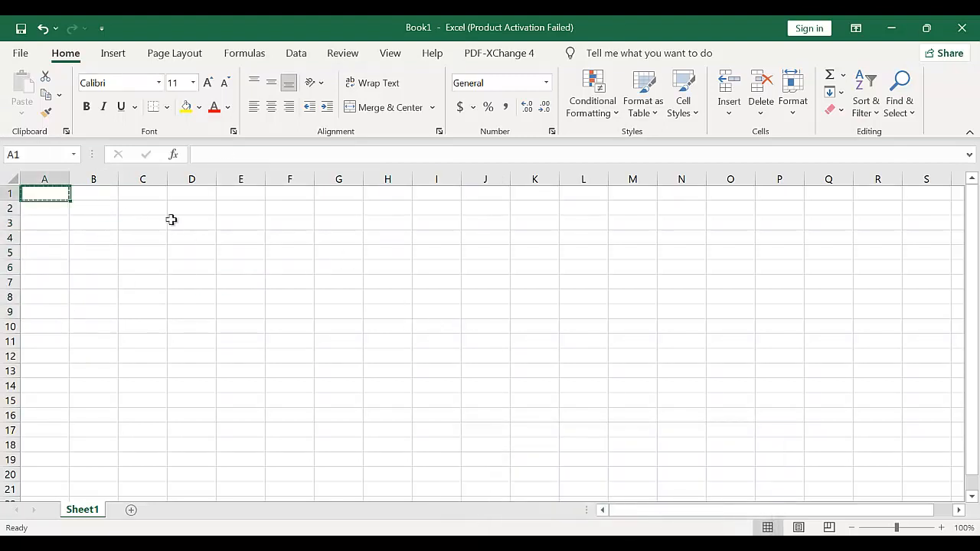
{"action": "type", "text": "Name"}
{"action": "key", "text": "Return"}
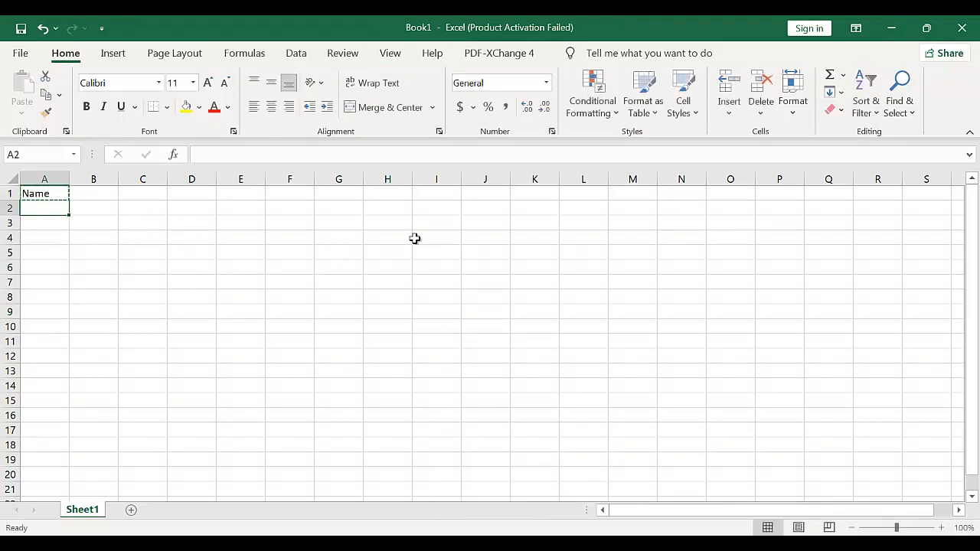
{"action": "key", "text": "Right"}
{"action": "type", "text": "O"}
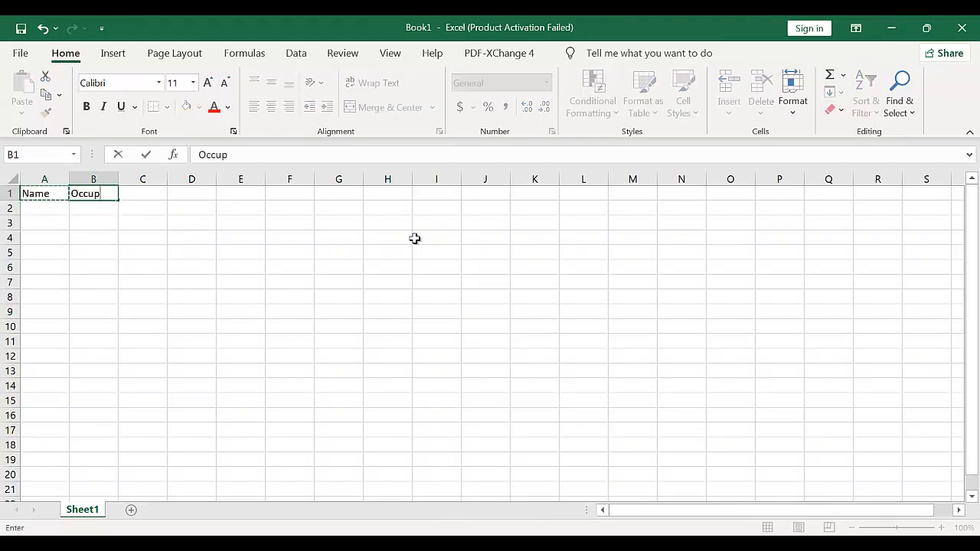
{"action": "type", "text": "ccupation"}
{"action": "key", "text": "Return"}
{"action": "key", "text": "Up"}
{"action": "key", "text": "Right"}
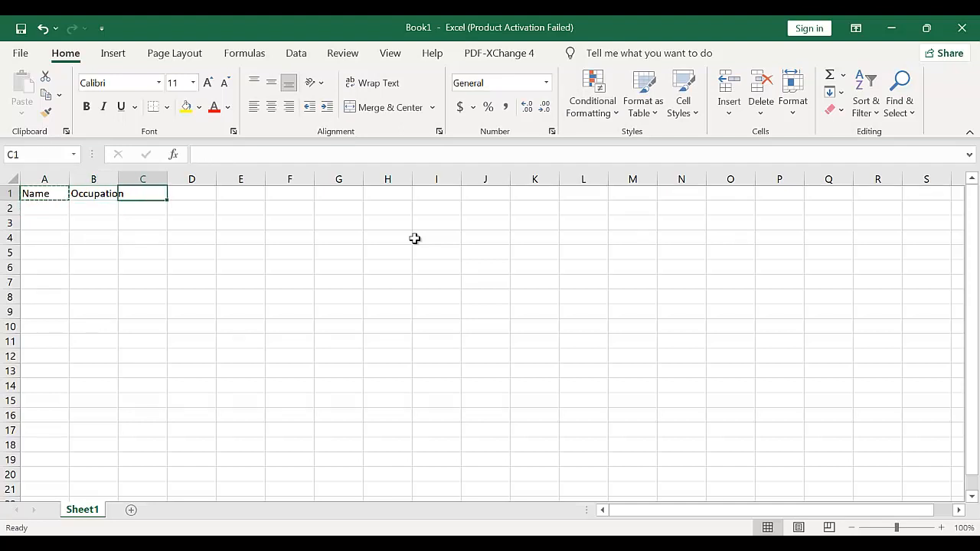
{"action": "type", "text": "Salary"}
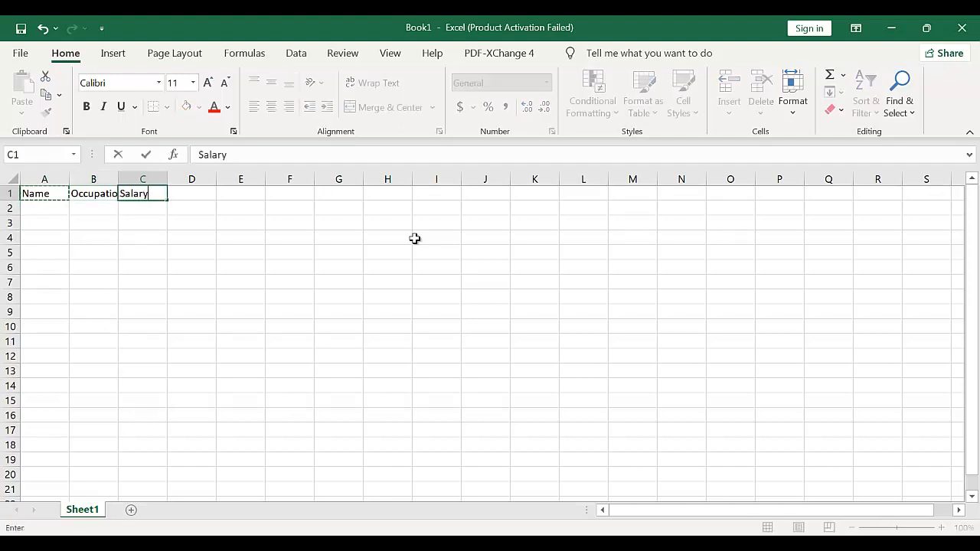
Fill cells A2 to A5 of the Name column with four first names
{"action": "left_click_drag", "start_coordinate": [46, 209], "coordinate": [63, 212]}
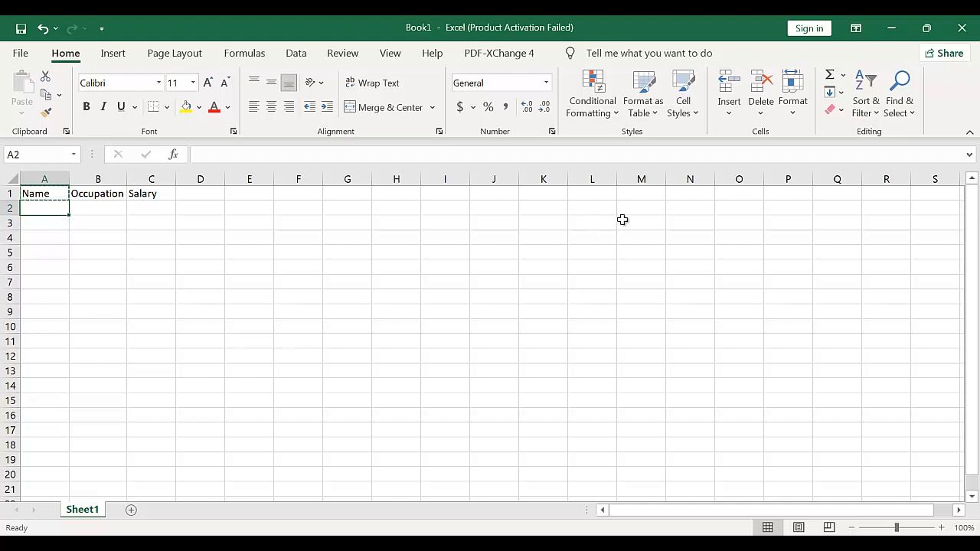
{"action": "type", "text": "John"}
{"action": "key", "text": "Return"}
{"action": "type", "text": "Marry"}
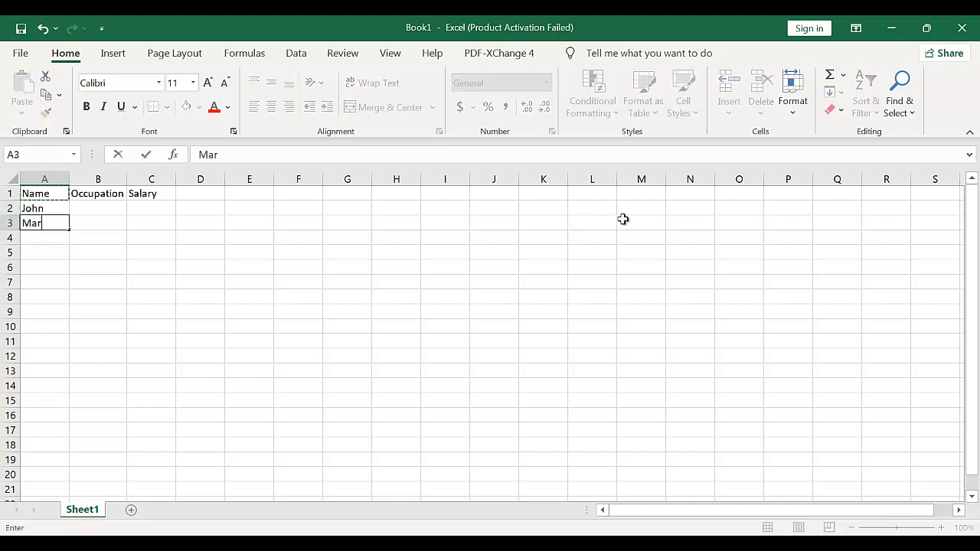
{"action": "key", "text": "Return"}
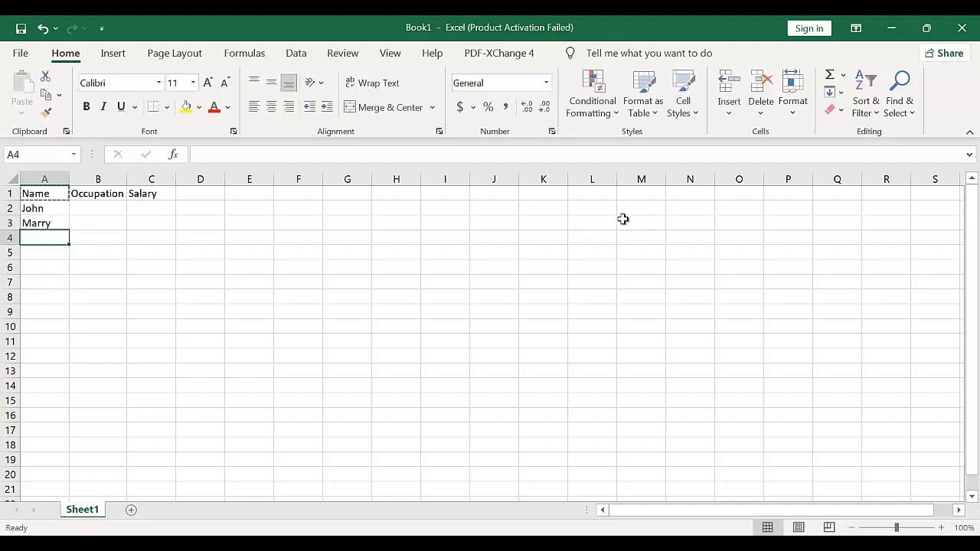
{"action": "type", "text": "Pete"}
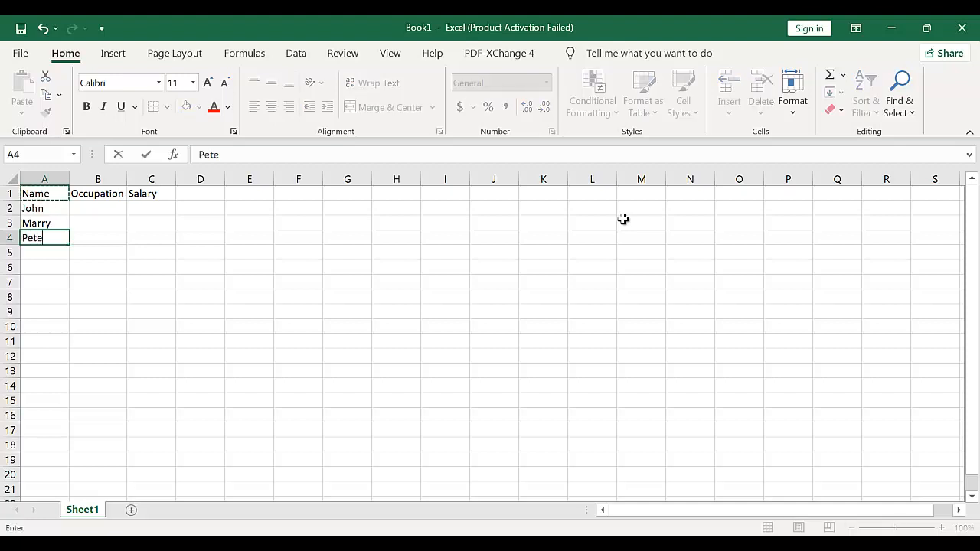
{"action": "type", "text": "r"}
{"action": "key", "text": "Return"}
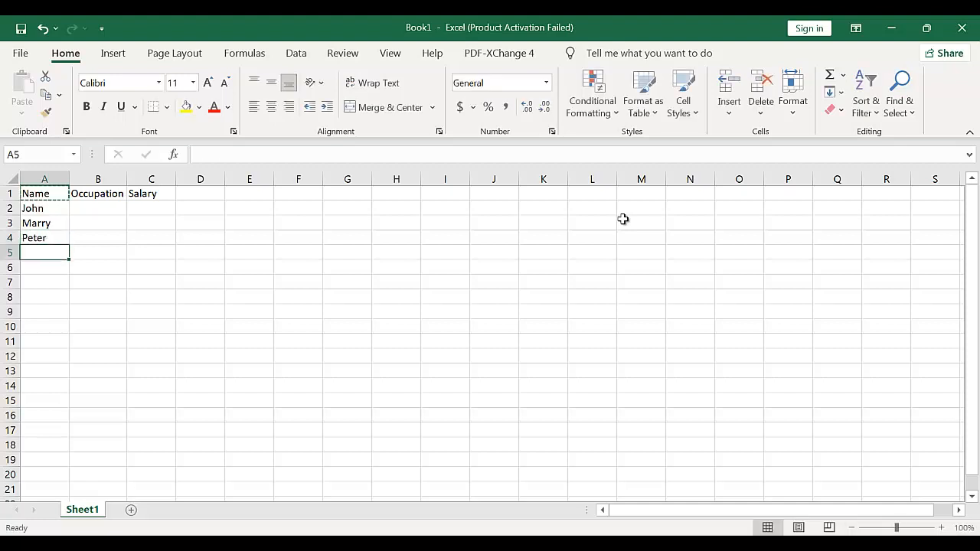
{"action": "type", "text": "David"}
{"action": "key", "text": "Return"}
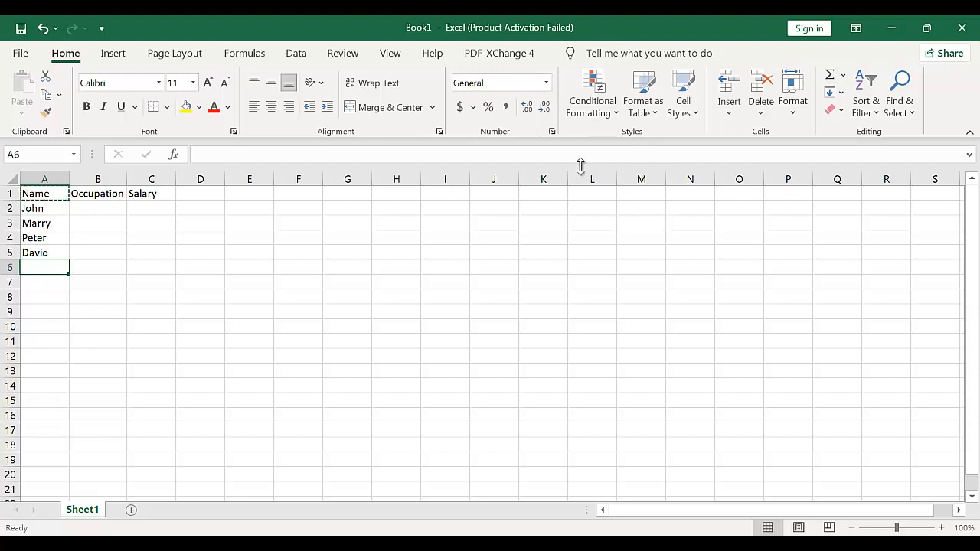
Enter the occupations IT and Web Developer in cells B2 and B3
{"action": "left_click", "coordinate": [109, 209]}
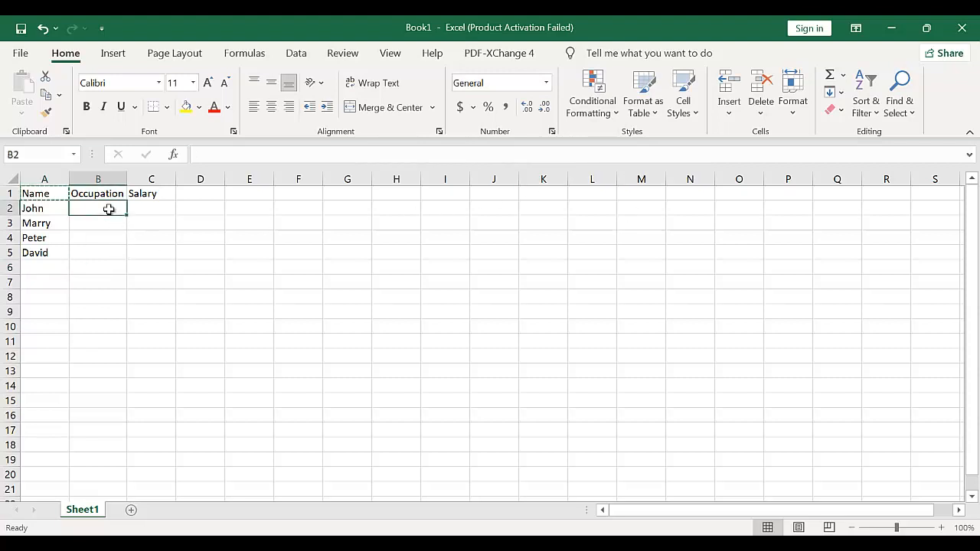
{"action": "type", "text": "IT"}
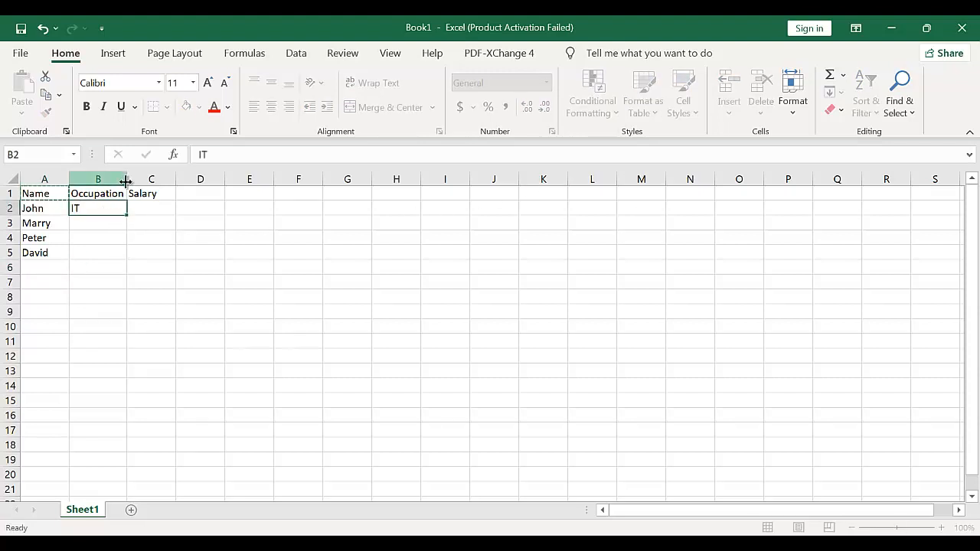
{"action": "key", "text": "Return"}
{"action": "type", "text": "Web De"}
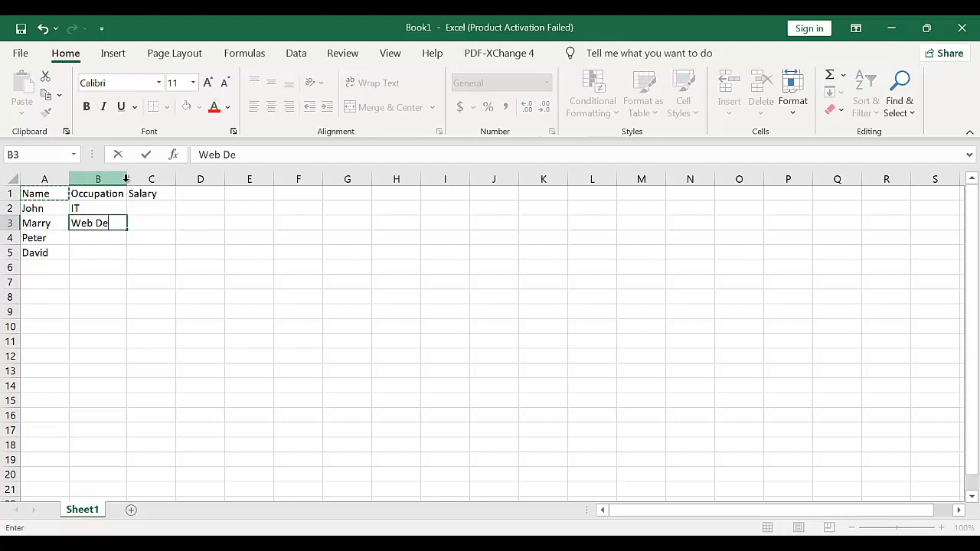
{"action": "type", "text": "veloper"}
{"action": "key", "text": "Return"}
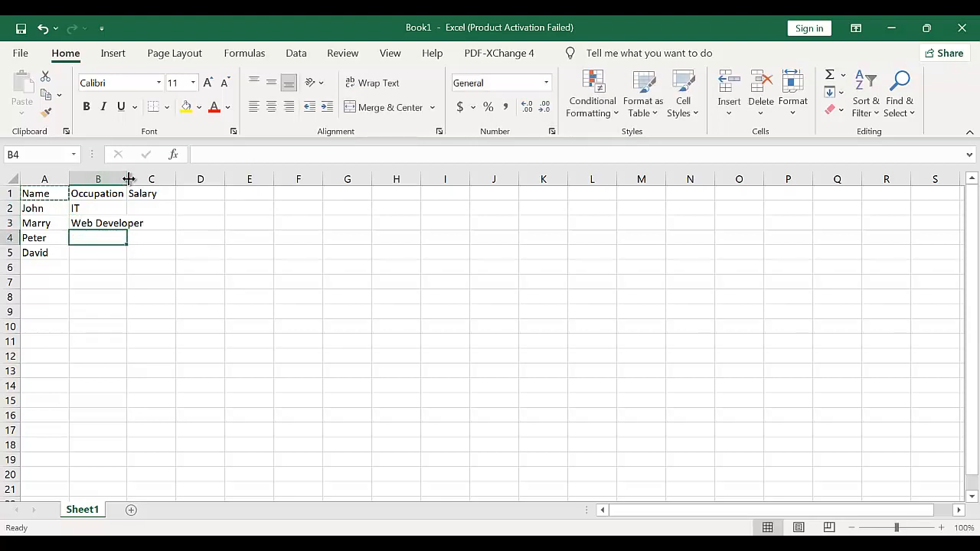
{"action": "type", "text": "De"}
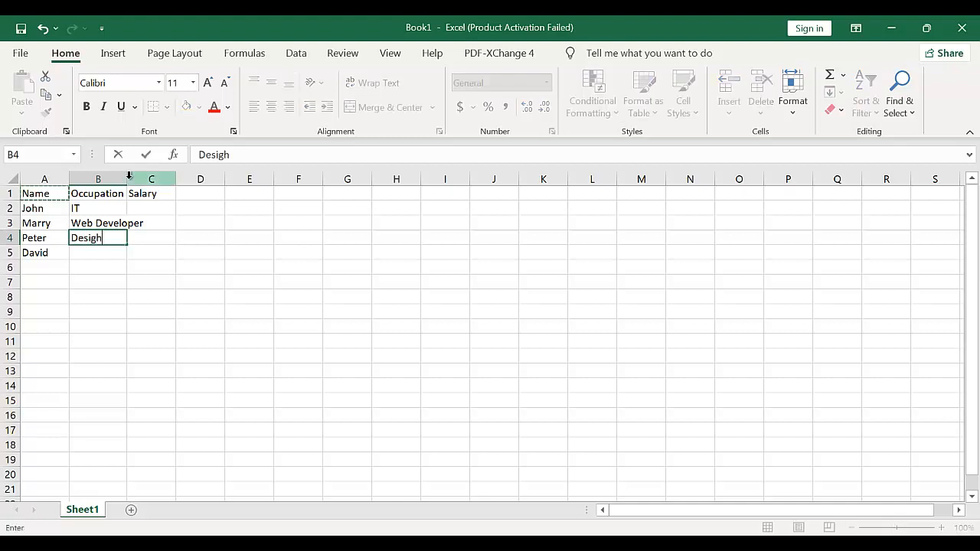
{"action": "type", "text": "sigh"}
{"action": "key", "text": "BackSpace"}
{"action": "key", "text": "BackSpace"}
{"action": "key", "text": "BackSpace"}
{"action": "key", "text": "BackSpace"}
{"action": "key", "text": "BackSpace"}
{"action": "key", "text": "BackSpace"}
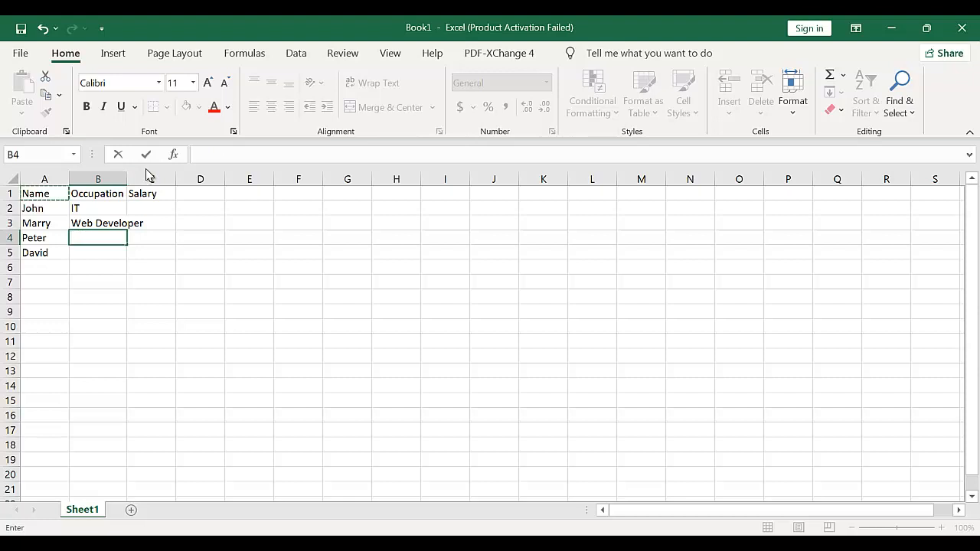
Enter the occupations Front-End and Back-End in cells B4 and B5
{"action": "type", "text": "Front-End"}
{"action": "key", "text": "Return"}
{"action": "type", "text": "Ba"}
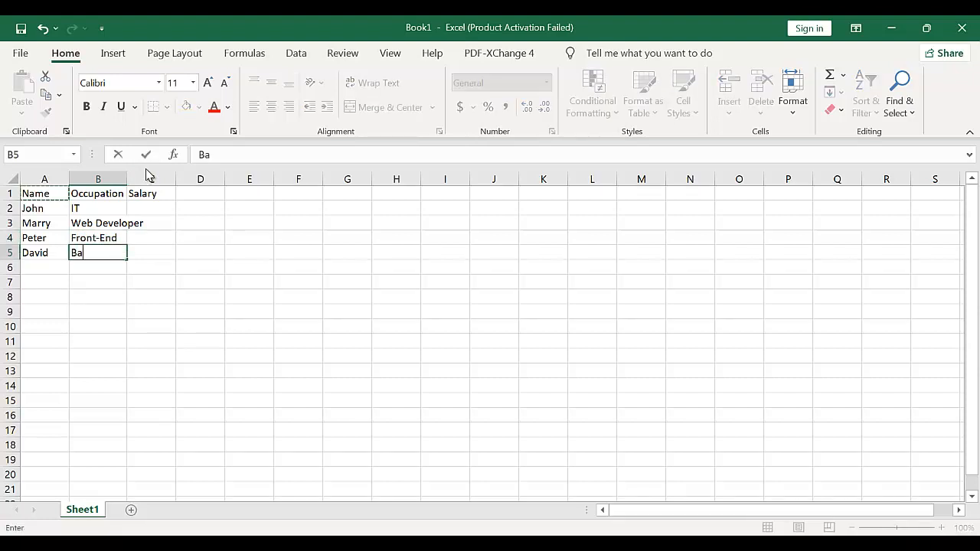
{"action": "type", "text": "ck-End"}
{"action": "key", "text": "Return"}
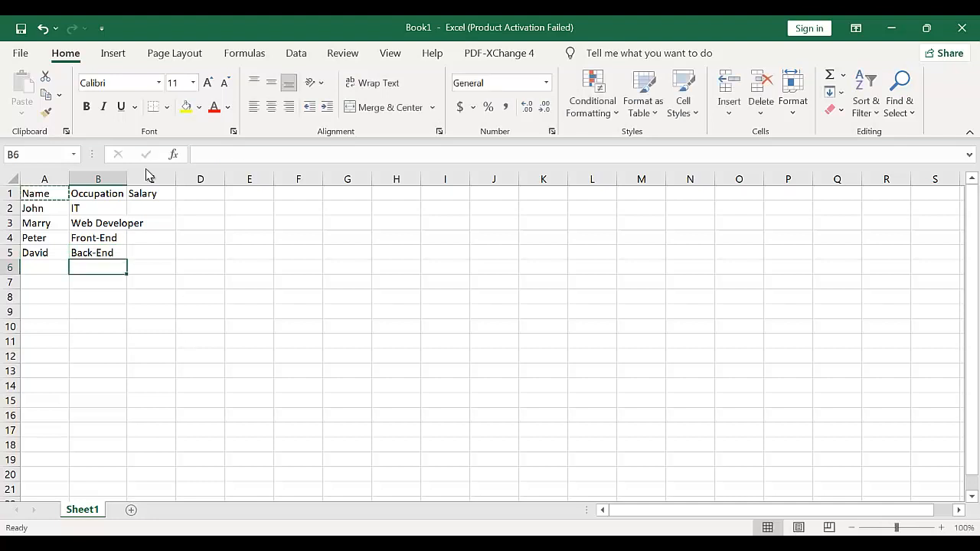
Add two more first names to the Name column in cells A6 and A7
{"action": "left_click", "coordinate": [58, 268]}
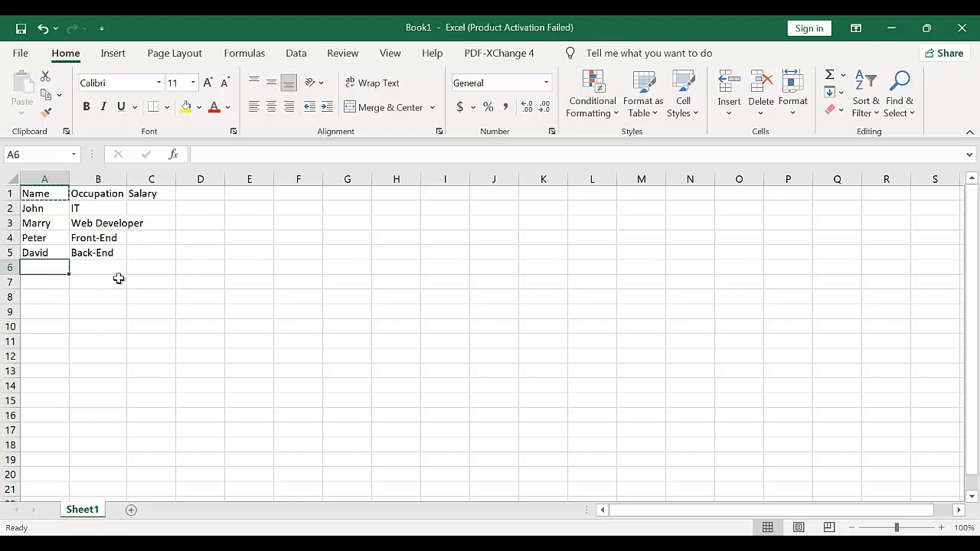
{"action": "key", "text": "Down"}
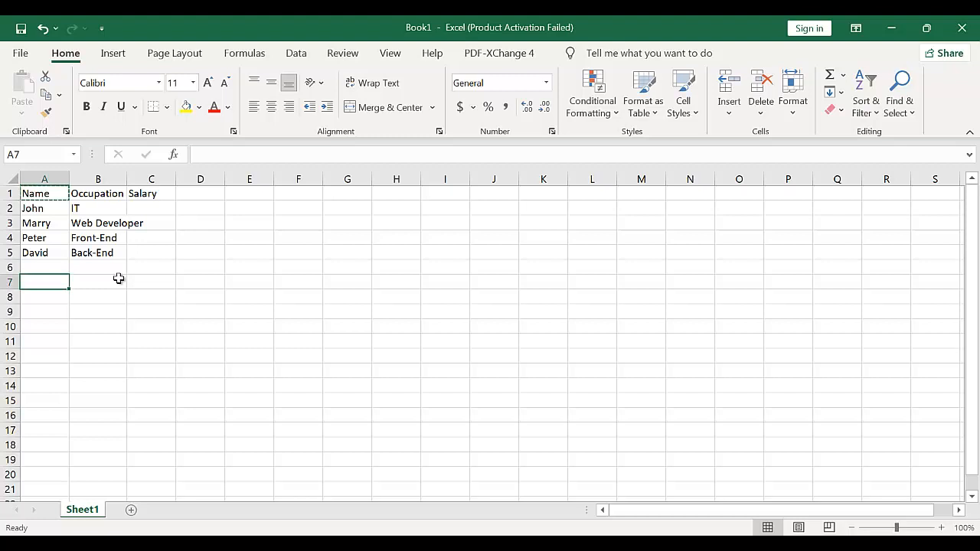
{"action": "key", "text": "Up"}
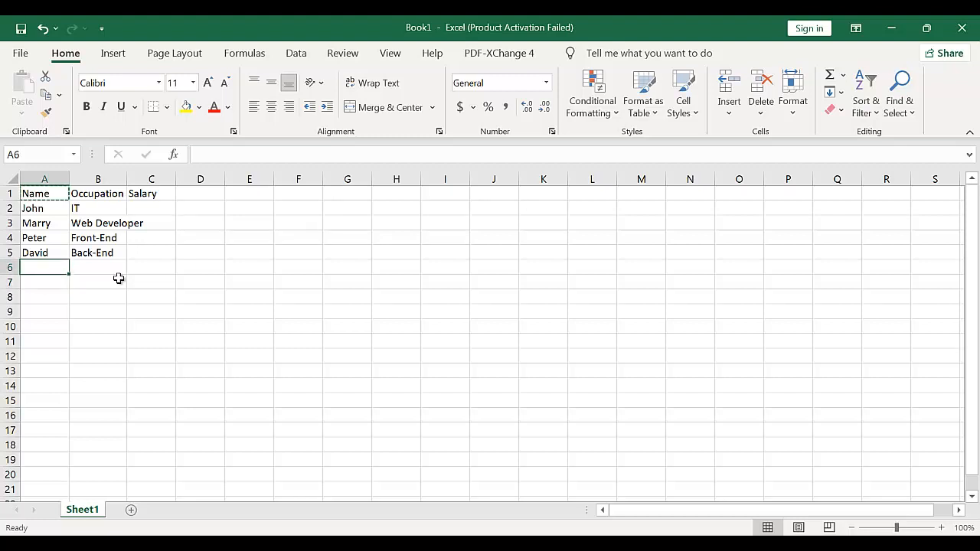
{"action": "type", "text": "Cody"}
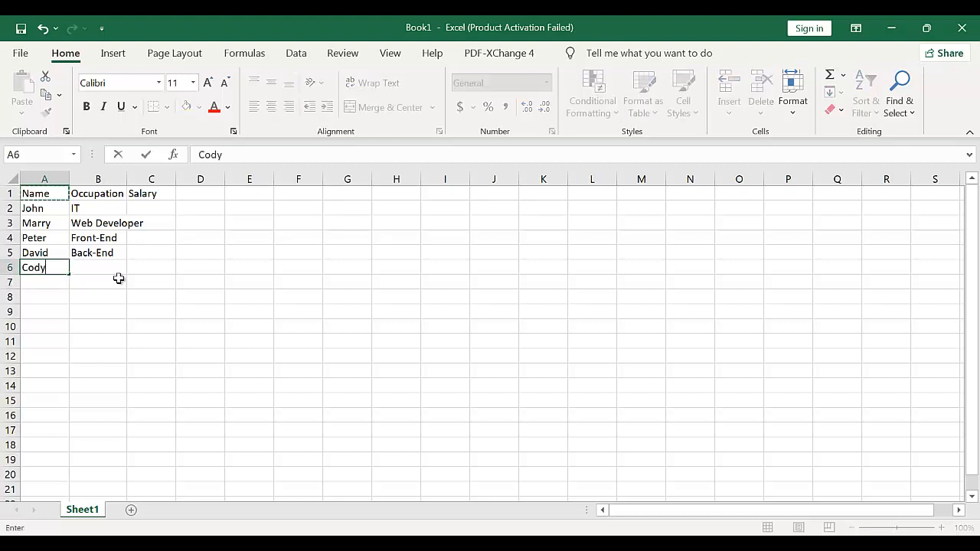
{"action": "key", "text": "Return"}
{"action": "type", "text": "Ba"}
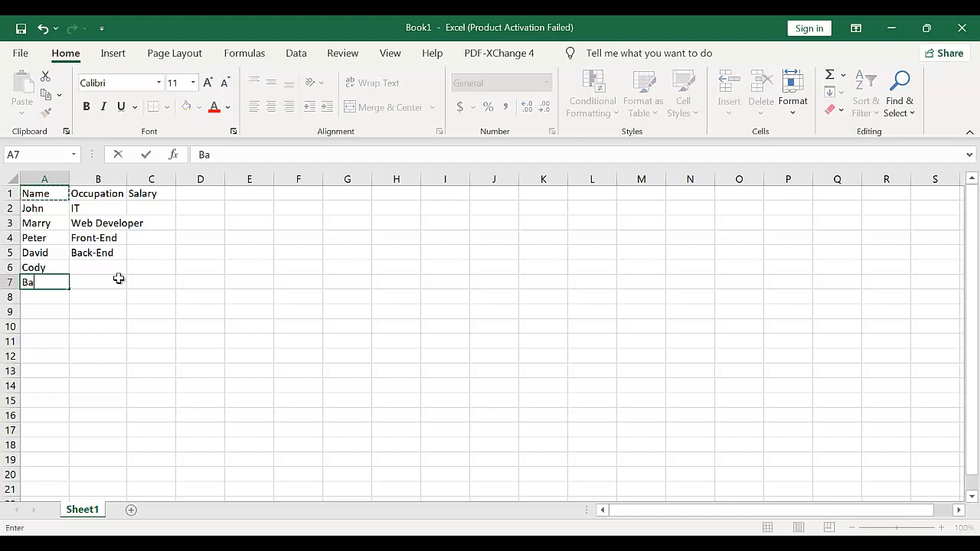
{"action": "type", "text": "e"}
{"action": "key", "text": "BackSpace"}
{"action": "type", "text": "rry"}
{"action": "key", "text": "Return"}
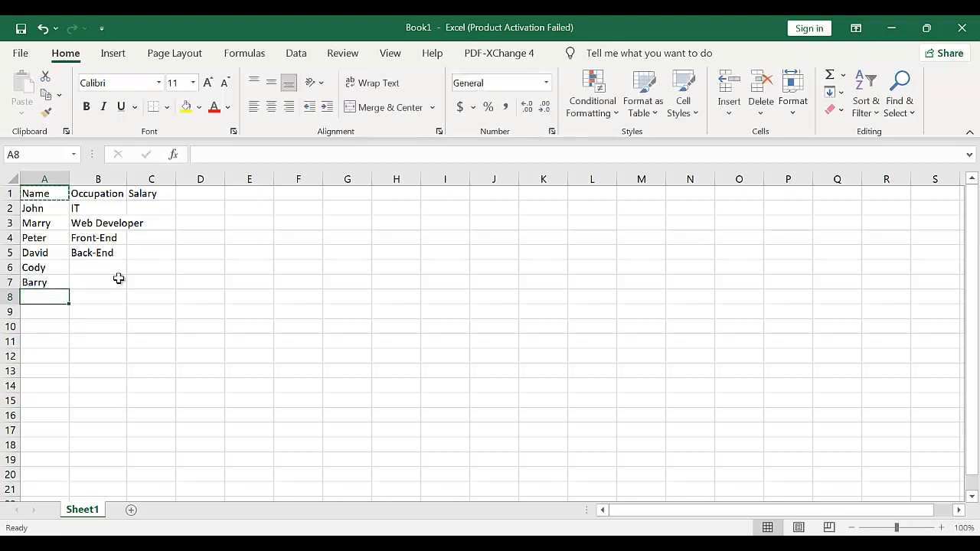
Fit column B to its contents, and enter IT and Back-End in cells B6 and B7, using AutoComplete for Back-End
{"action": "double_click", "coordinate": [126, 173]}
{"action": "left_click", "coordinate": [114, 255]}
{"action": "left_click", "coordinate": [110, 269]}
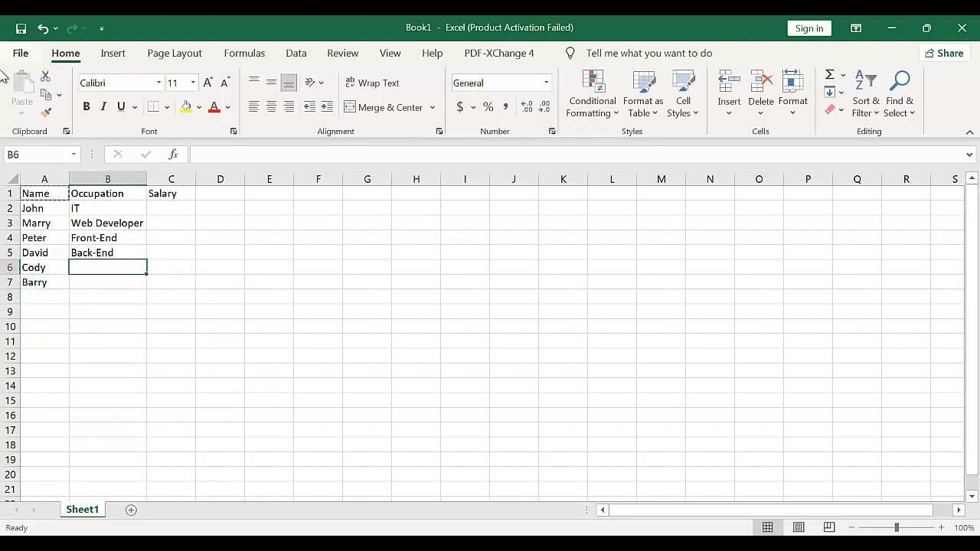
{"action": "left_click", "coordinate": [138, 281]}
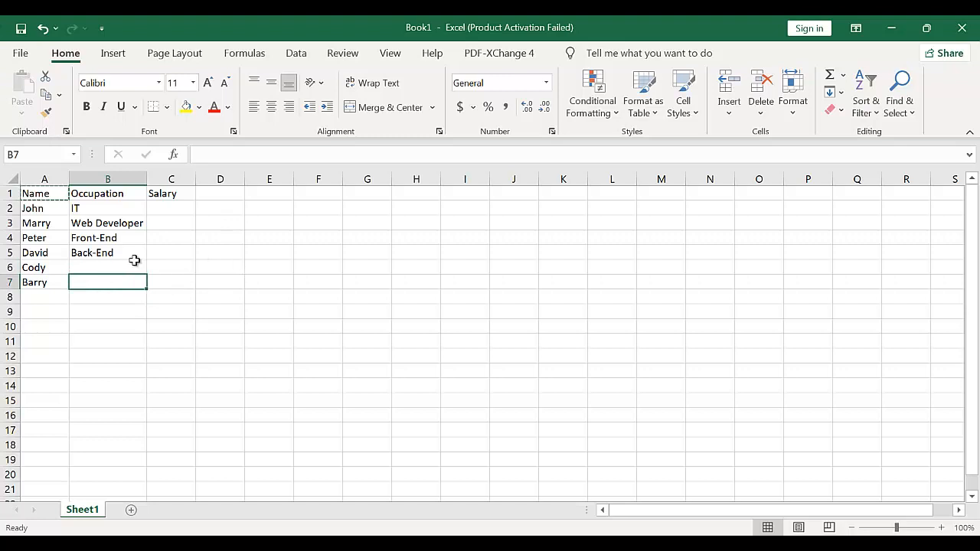
{"action": "left_click", "coordinate": [119, 271]}
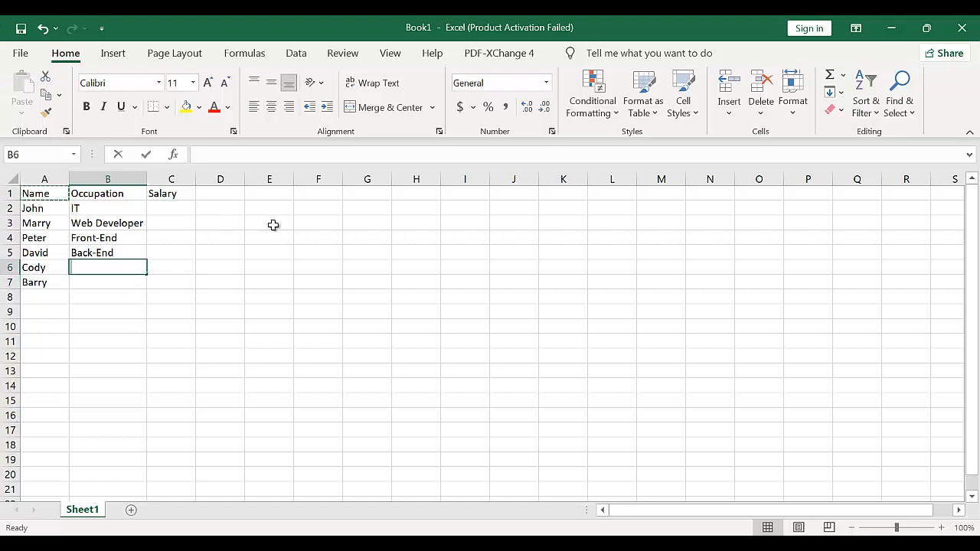
{"action": "type", "text": "IT"}
{"action": "key", "text": "Return"}
{"action": "type", "text": "Back"}
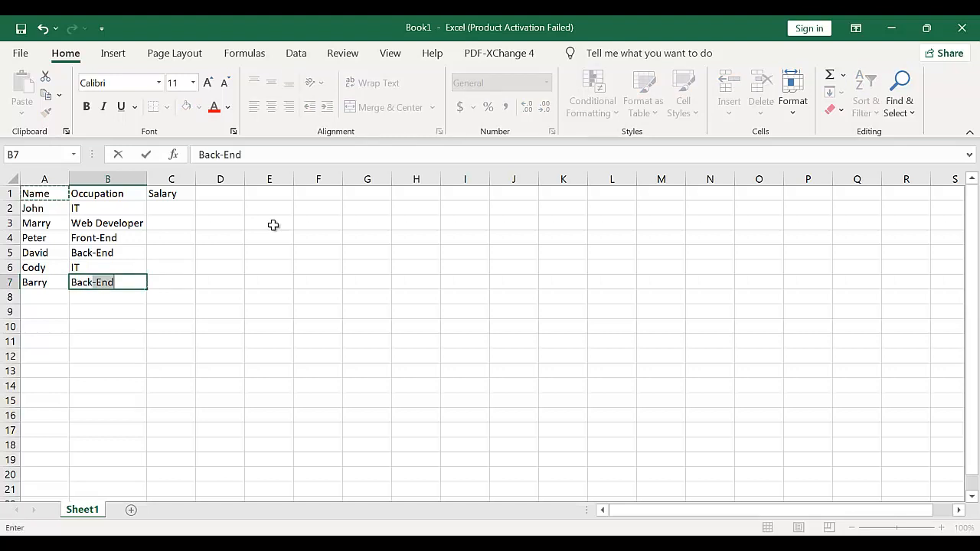
{"action": "type", "text": "-"}
{"action": "key", "text": "Return"}
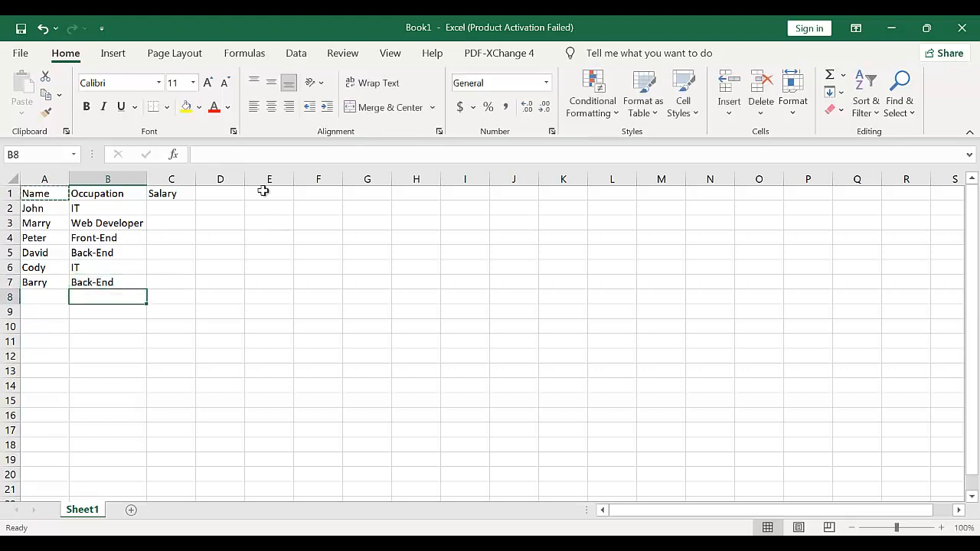
{"action": "left_click", "coordinate": [161, 283]}
{"action": "left_click", "coordinate": [170, 211]}
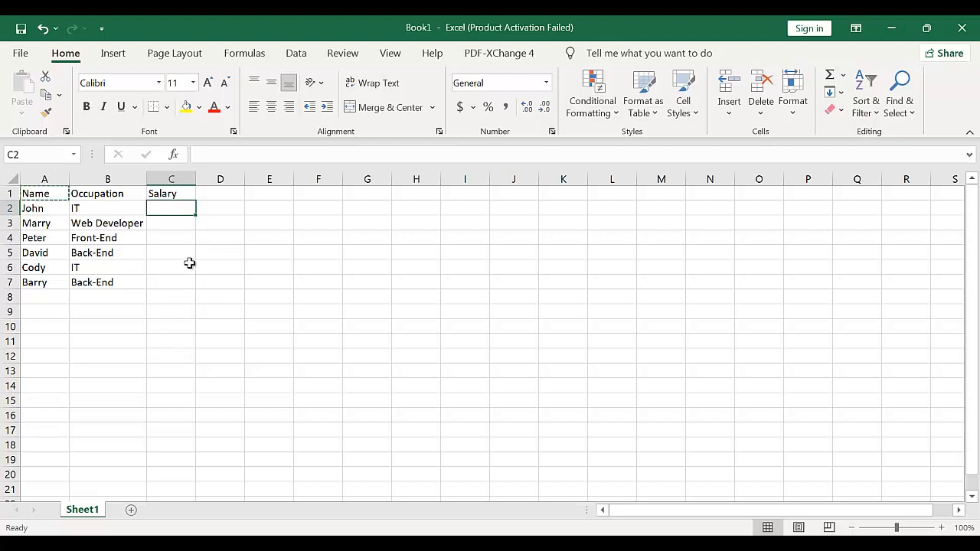
{"action": "left_click", "coordinate": [230, 222]}
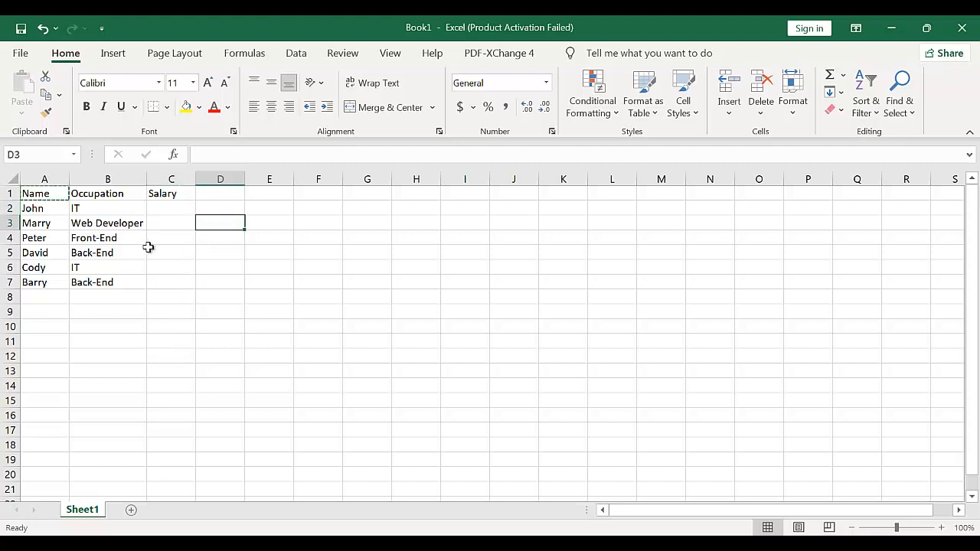
{"action": "left_click", "coordinate": [181, 289]}
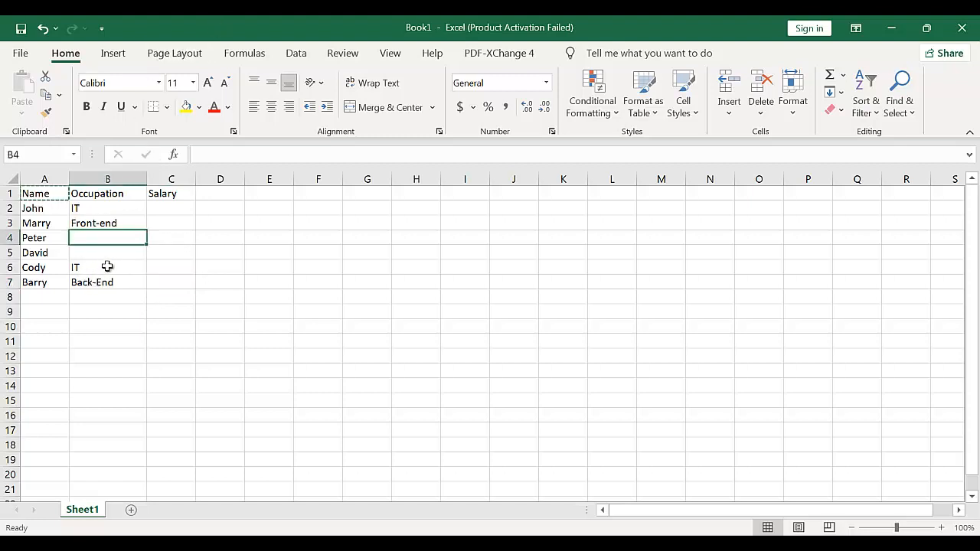
{"action": "left_click", "coordinate": [102, 254]}
{"action": "left_click", "coordinate": [94, 265]}
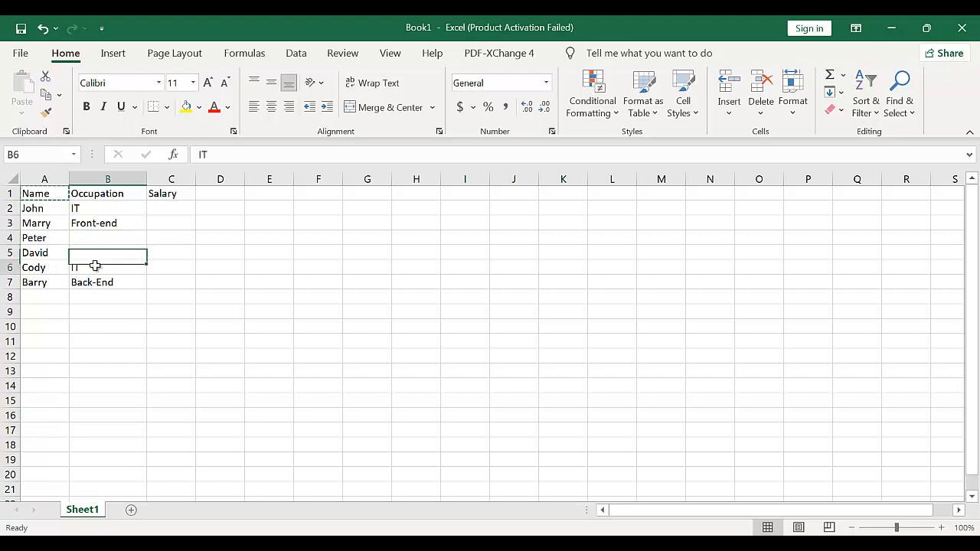
{"action": "left_click", "coordinate": [110, 283]}
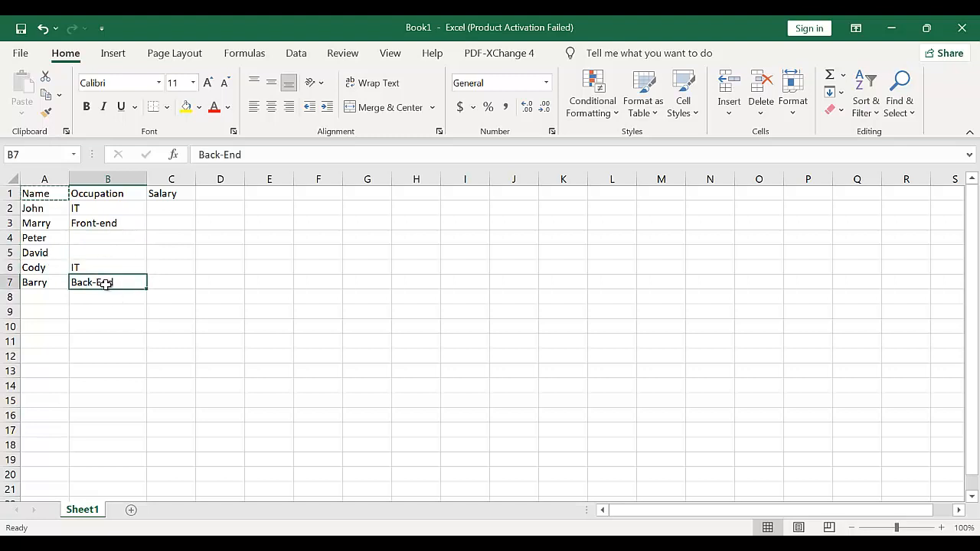
{"action": "left_click", "coordinate": [92, 250]}
{"action": "left_click", "coordinate": [100, 237]}
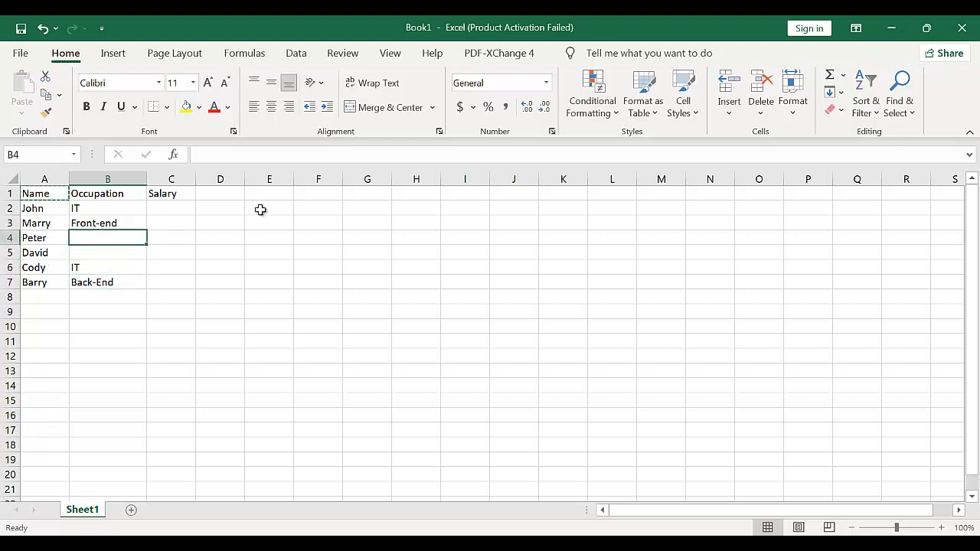
{"action": "key", "text": "Down"}
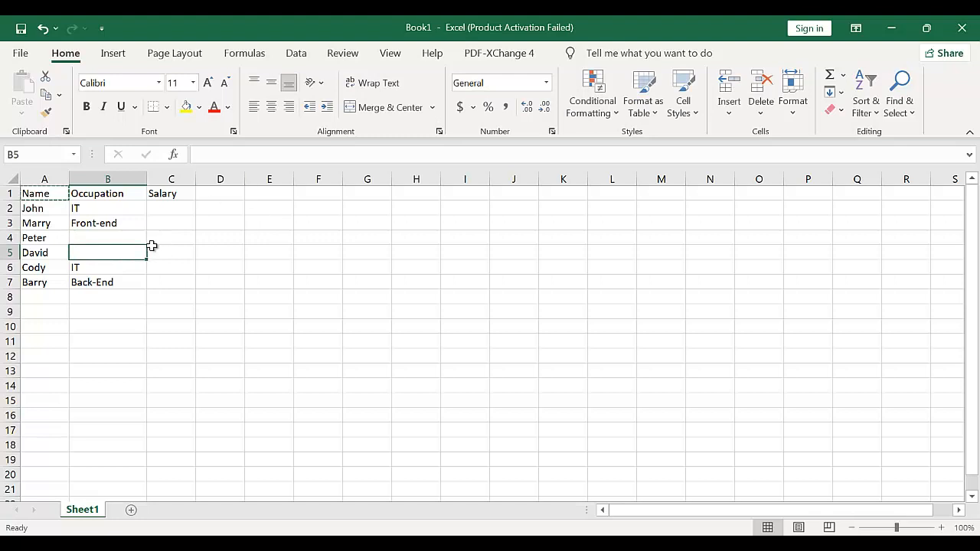
{"action": "key", "text": "Down"}
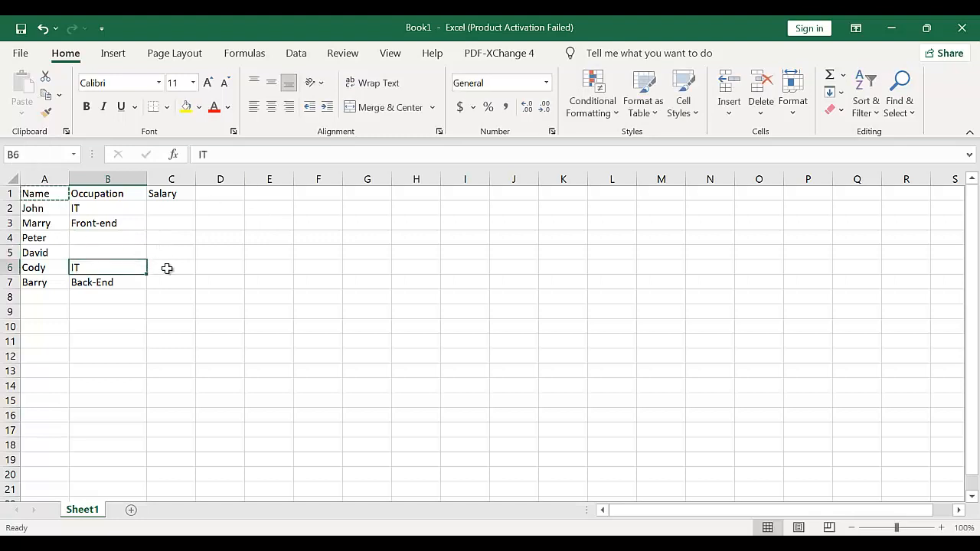
{"action": "key", "text": "F2"}
{"action": "key", "text": "Return"}
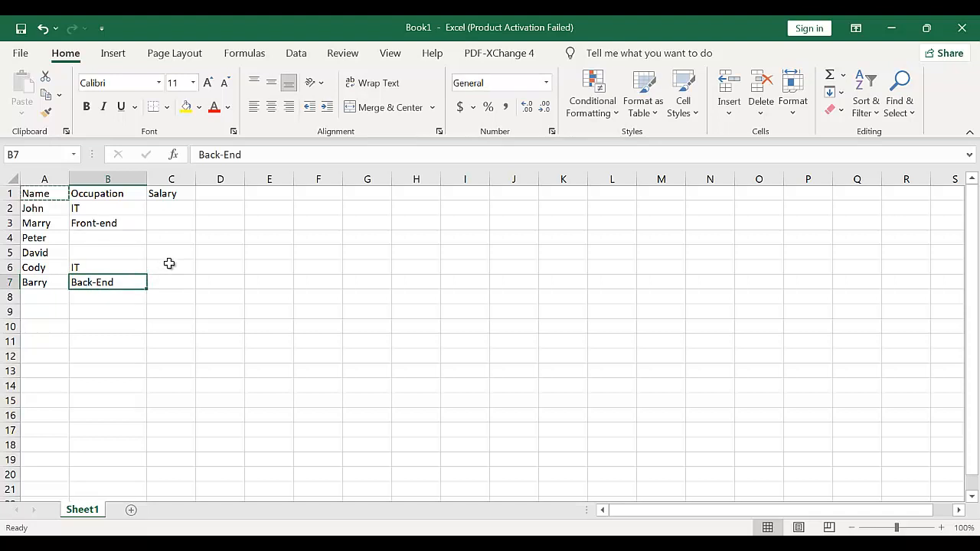
Fill the empty cells B4 and B5 with Front-end and Back-End by accepting the lowercase AutoComplete suggestions
{"action": "left_click", "coordinate": [130, 239]}
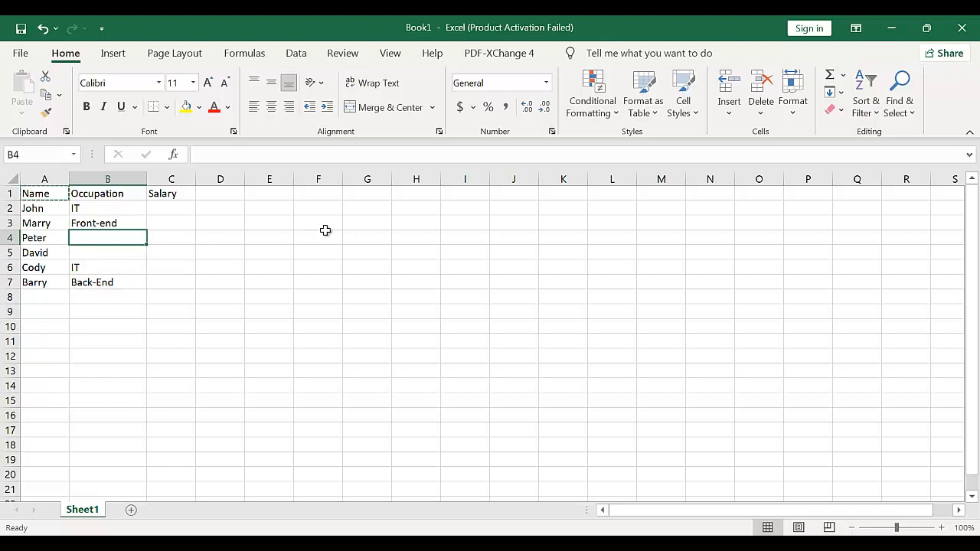
{"action": "type", "text": "front-end"}
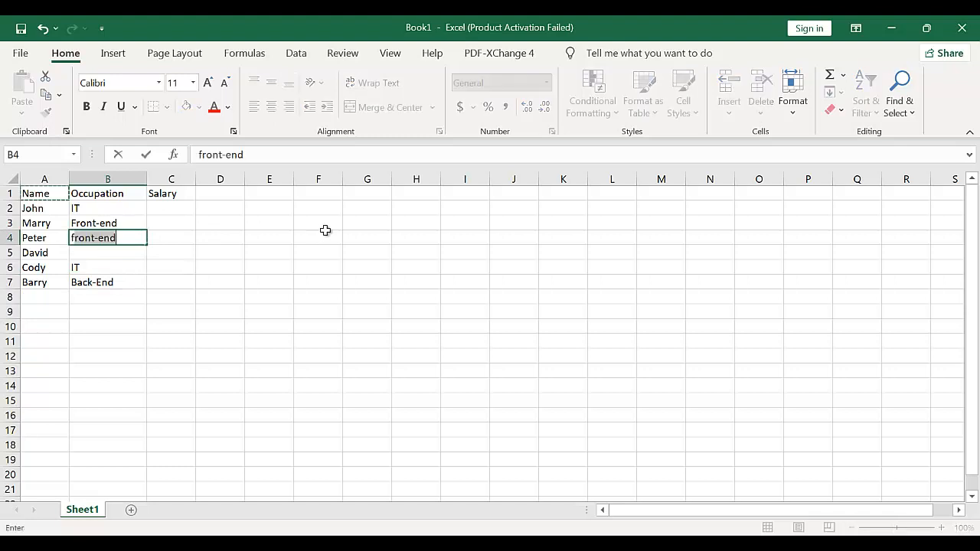
{"action": "key", "text": "Return"}
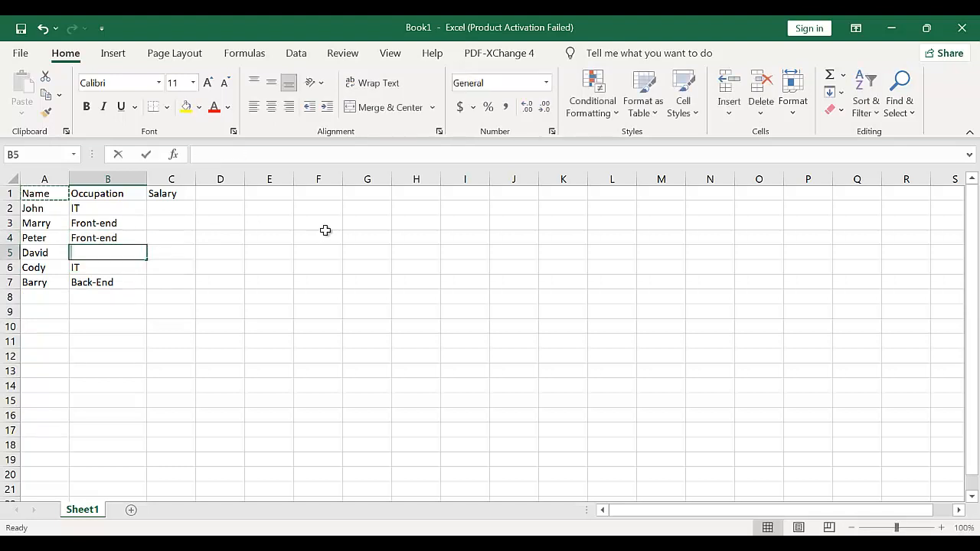
{"action": "type", "text": "b"}
{"action": "key", "text": "Return"}
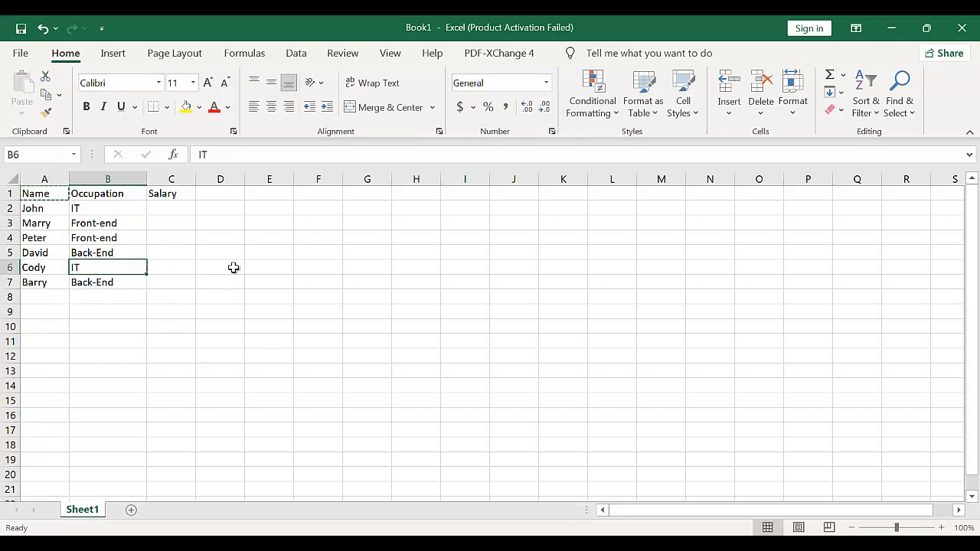
Copy the empty cell D1 over the blank range D1 to K14 and end copy mode
{"action": "left_click", "coordinate": [225, 197]}
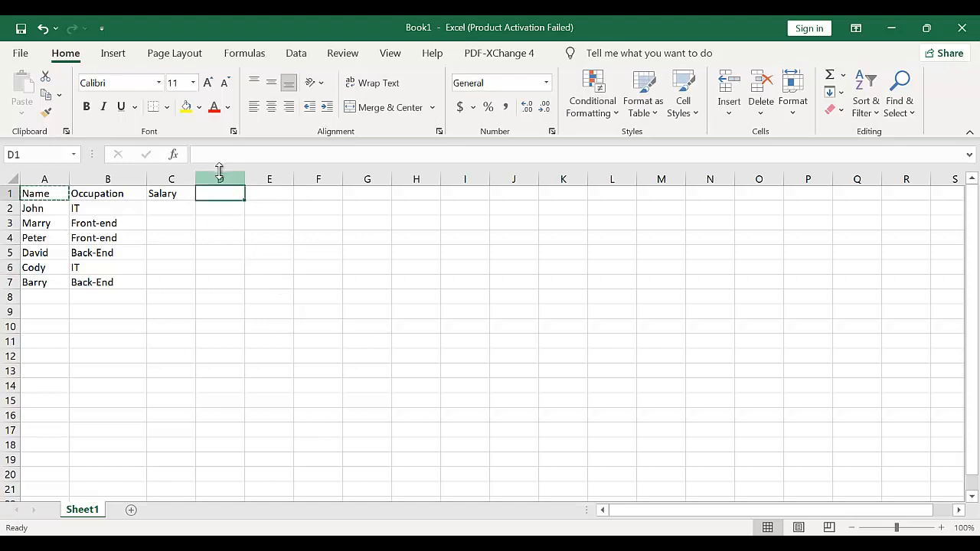
{"action": "left_click_drag", "start_coordinate": [195, 197], "coordinate": [243, 209]}
{"action": "key", "text": "Escape"}
{"action": "key", "text": "ctrl+c"}
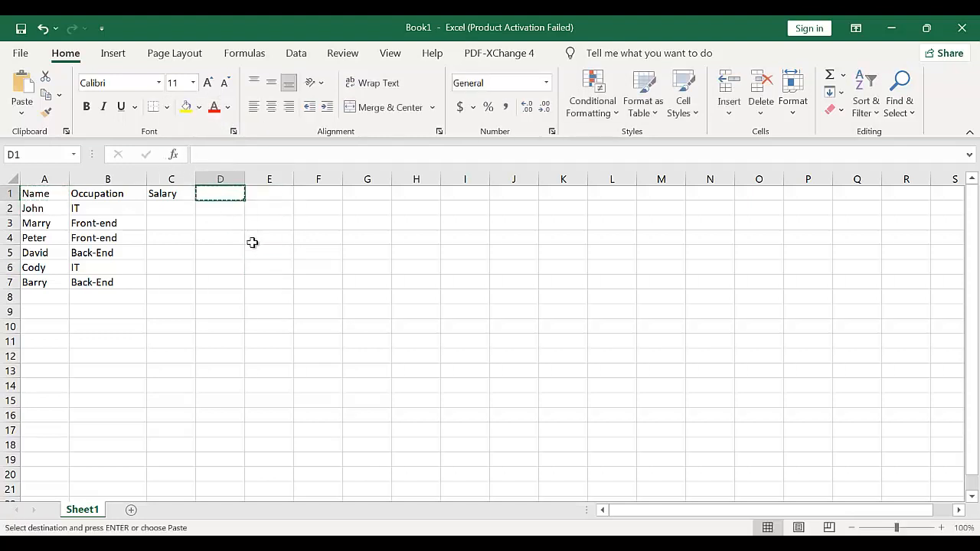
{"action": "left_click", "coordinate": [252, 226]}
{"action": "left_click_drag", "start_coordinate": [221, 194], "coordinate": [556, 383]}
{"action": "key", "text": "ctrl+v"}
{"action": "left_click", "coordinate": [497, 352]}
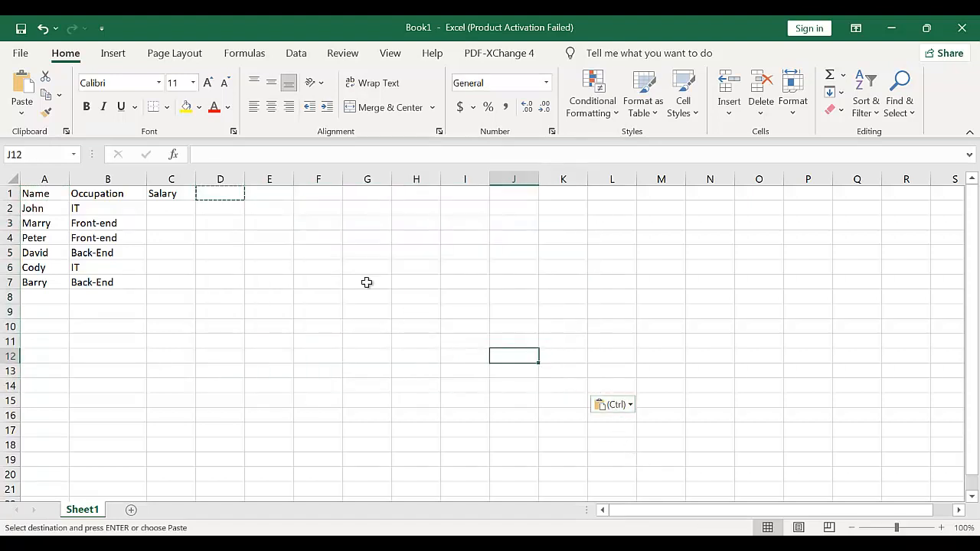
{"action": "double_click", "coordinate": [365, 280]}
{"action": "left_click", "coordinate": [320, 281]}
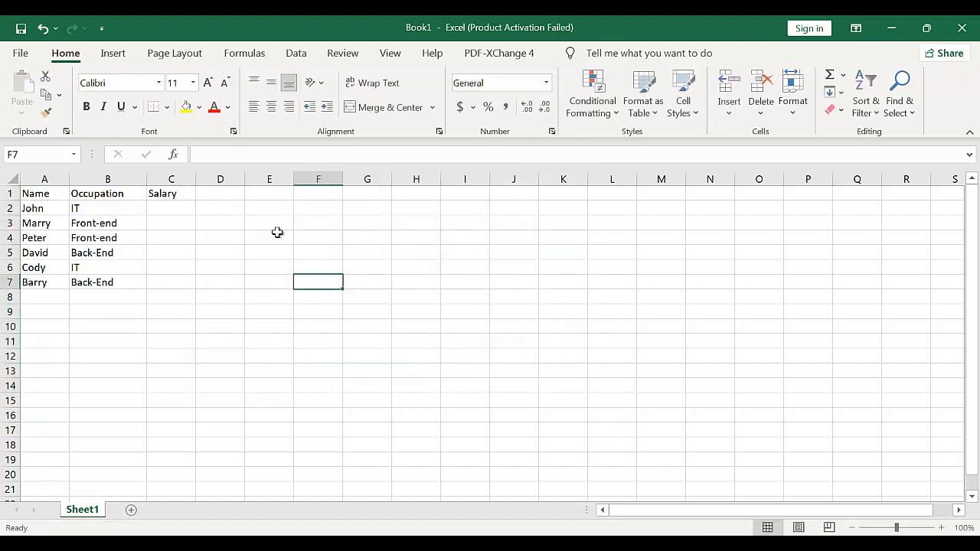
Enter the word front in cell F2, outside the table, to test AutoComplete in a separate column
{"action": "key", "text": "Up"}
{"action": "key", "text": "Up"}
{"action": "key", "text": "Up"}
{"action": "key", "text": "Up"}
{"action": "key", "text": "Up"}
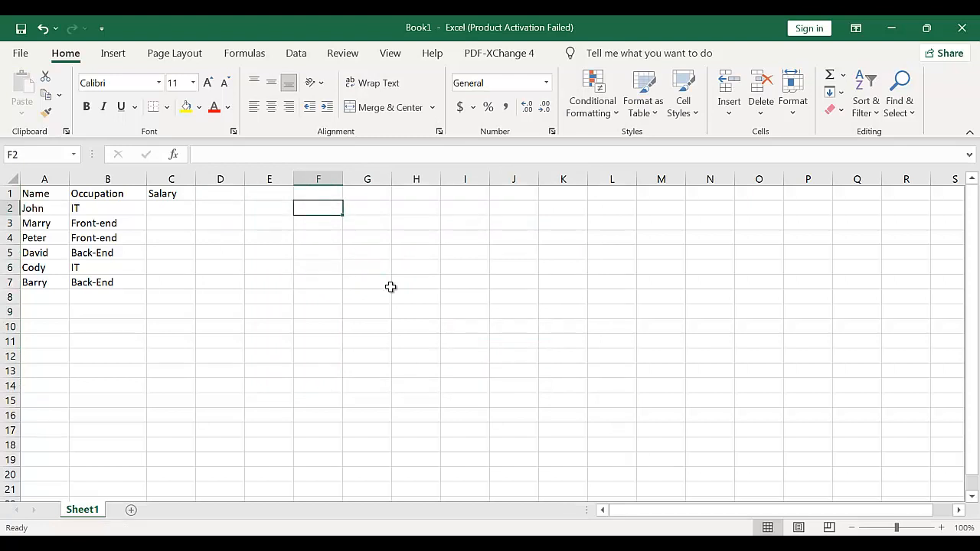
{"action": "type", "text": "front"}
{"action": "key", "text": "Return"}
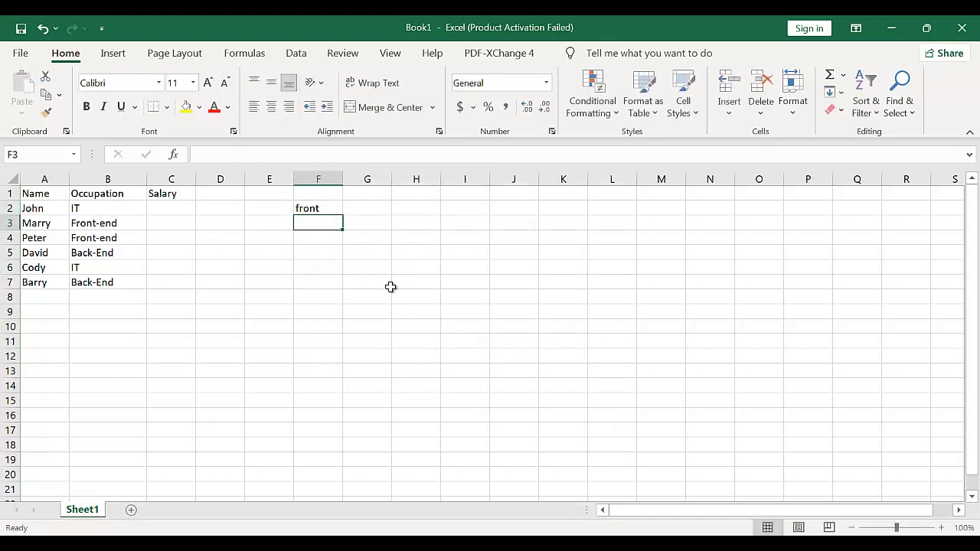
{"action": "key", "text": "Up"}
{"action": "key", "text": "Up"}
{"action": "key", "text": "Down"}
{"action": "key", "text": "Down"}
{"action": "key", "text": "Down"}
{"action": "key", "text": "Down"}
{"action": "key", "text": "Down"}
{"action": "key", "text": "Down"}
{"action": "key", "text": "Down"}
{"action": "key", "text": "Down"}
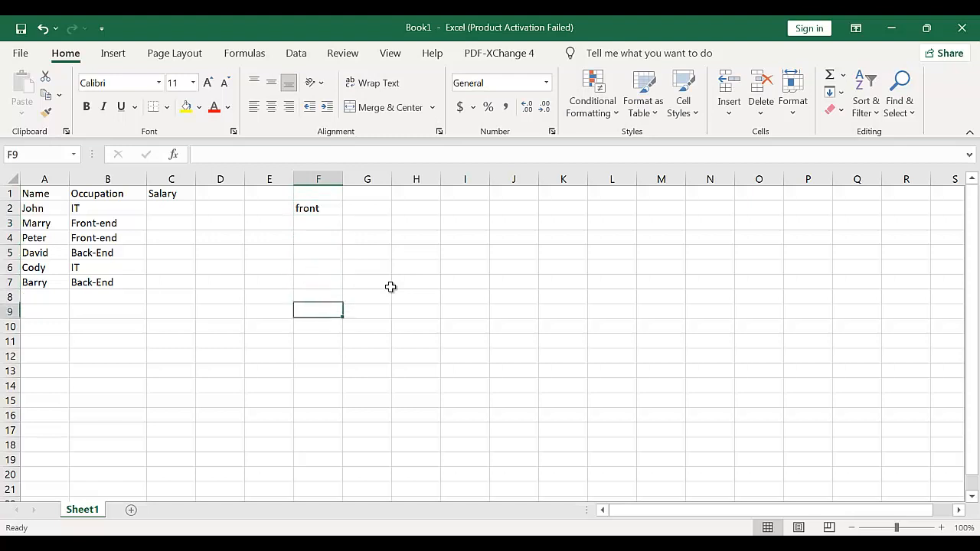
Enter the word front in cell F9, and clear the test entries from the range F1:G12
{"action": "type", "text": "front"}
{"action": "key", "text": "Return"}
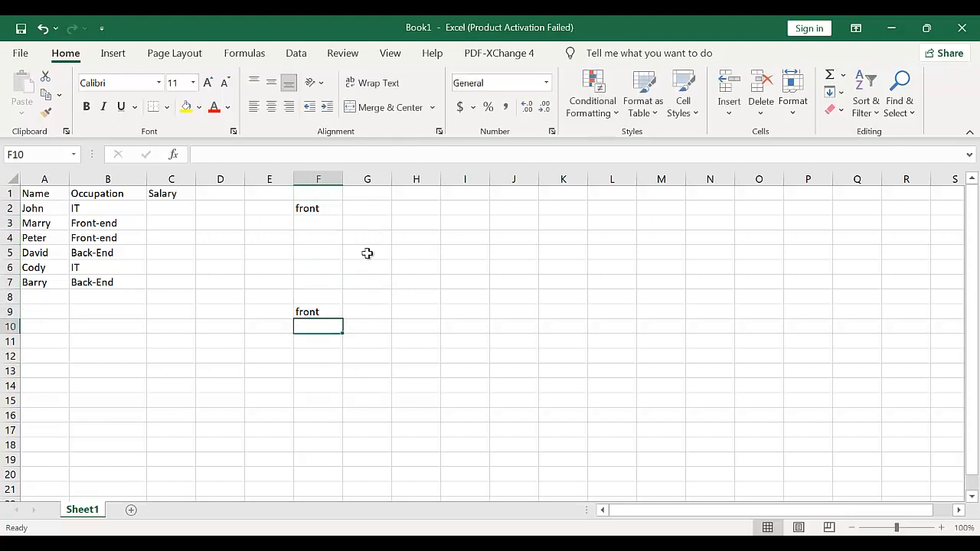
{"action": "left_click_drag", "start_coordinate": [318, 192], "coordinate": [346, 347]}
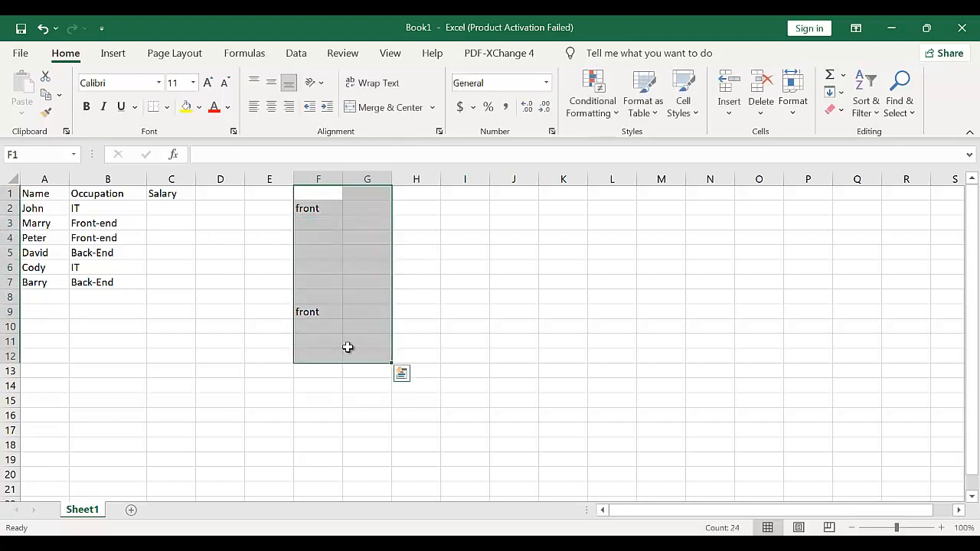
{"action": "key", "text": "Delete"}
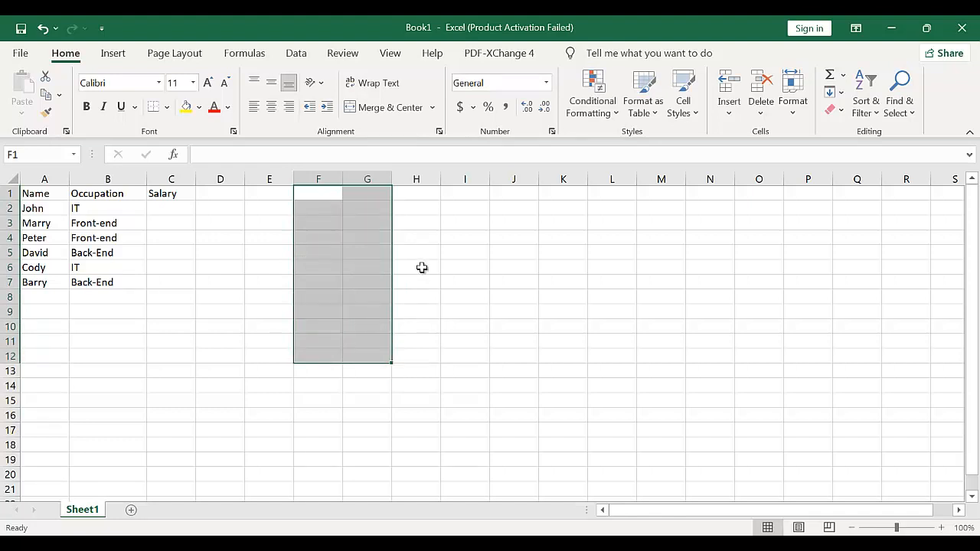
{"action": "left_click", "coordinate": [421, 267]}
{"action": "left_click", "coordinate": [291, 257]}
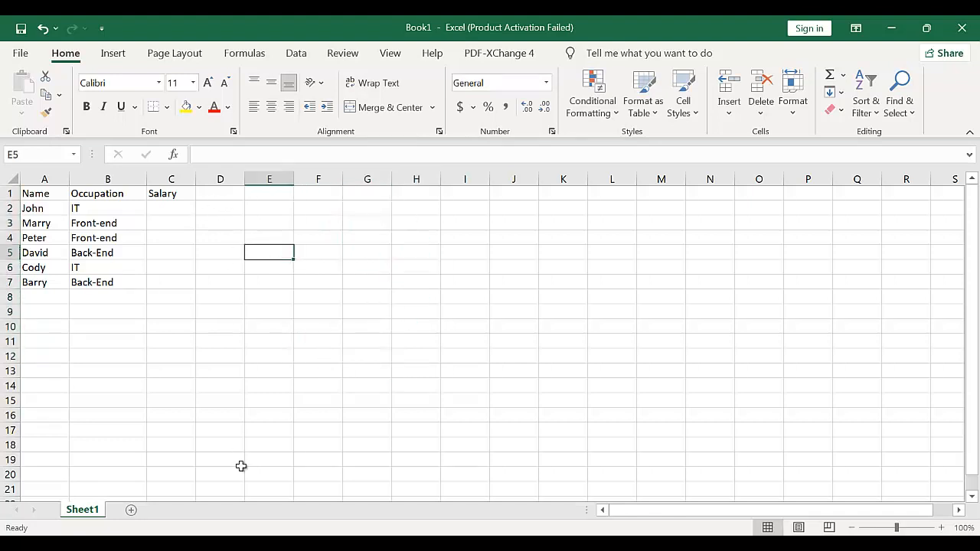
Bring up the data tools and highlight the occupation entries in B2:B7
{"action": "left_click", "coordinate": [178, 210]}
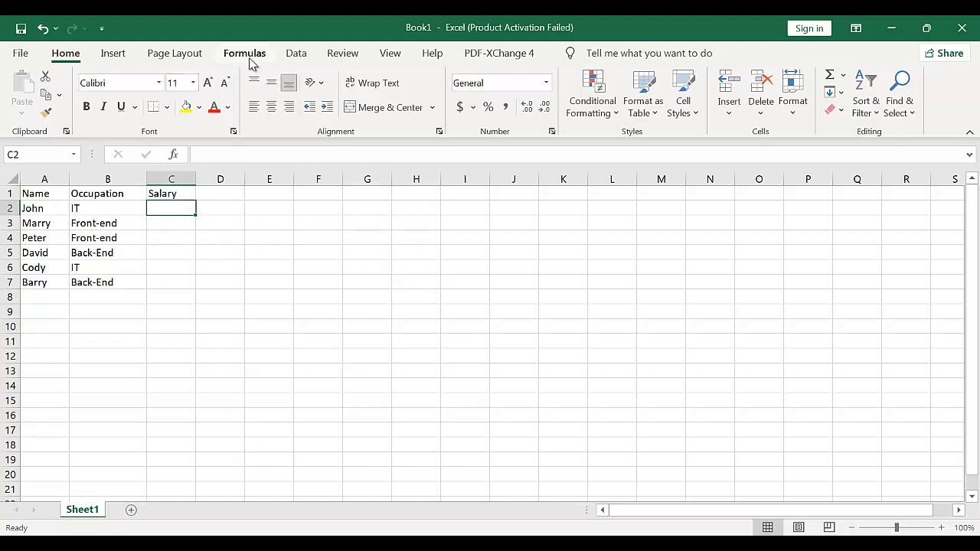
{"action": "left_click", "coordinate": [298, 57]}
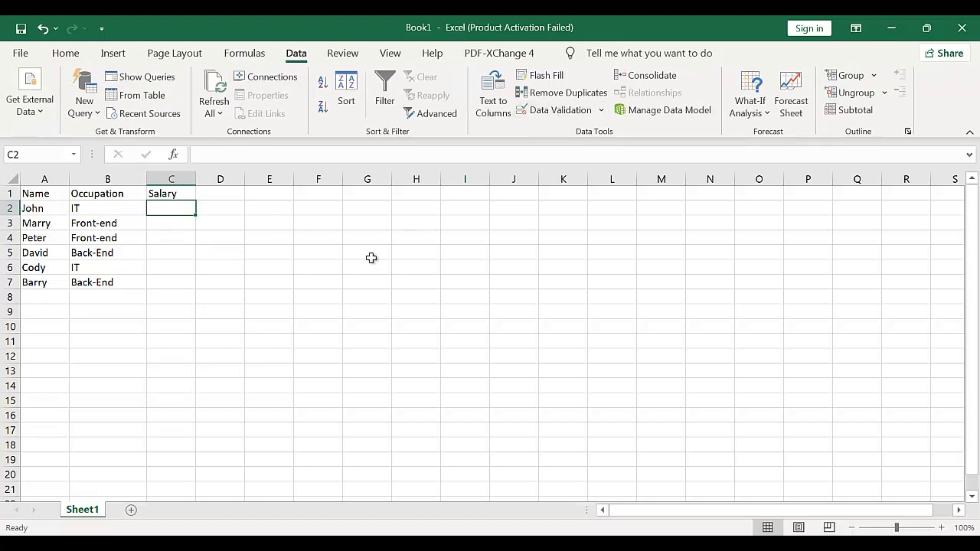
{"action": "left_click_drag", "start_coordinate": [116, 209], "coordinate": [117, 289]}
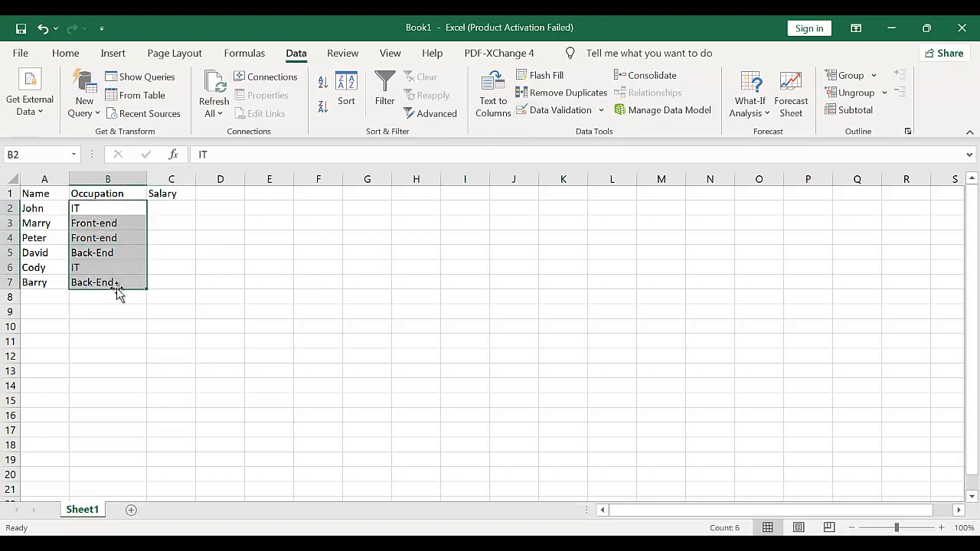
{"action": "left_click", "coordinate": [267, 276]}
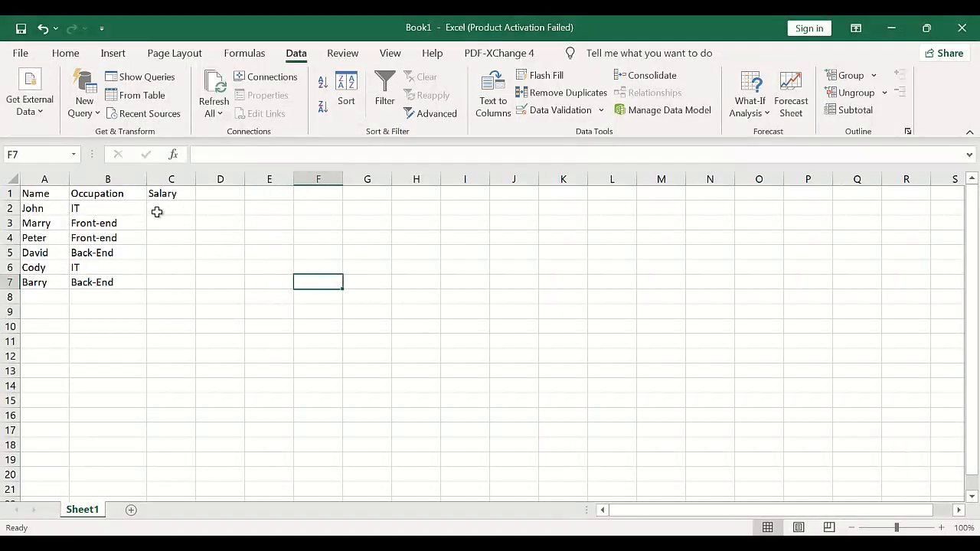
{"action": "left_click", "coordinate": [156, 210]}
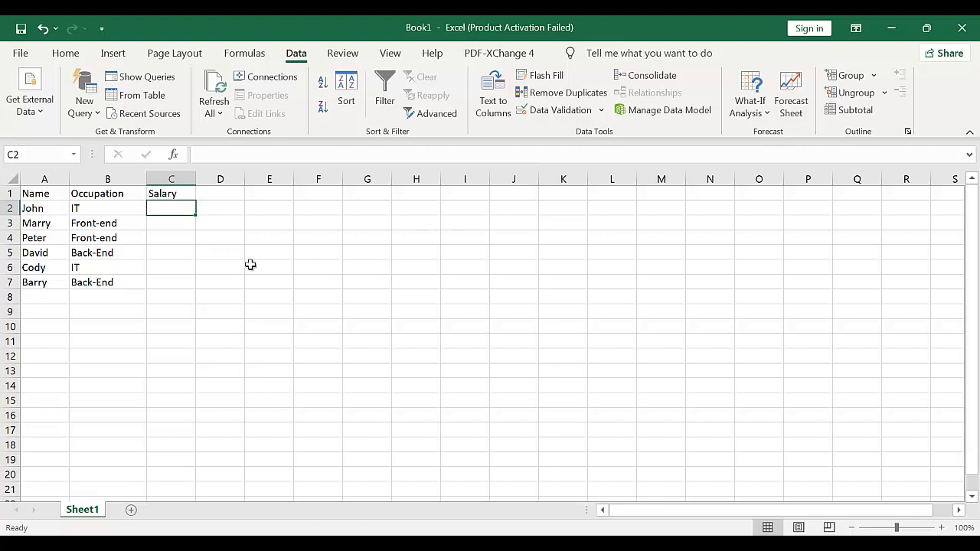
{"action": "left_click_drag", "start_coordinate": [118, 222], "coordinate": [104, 284]}
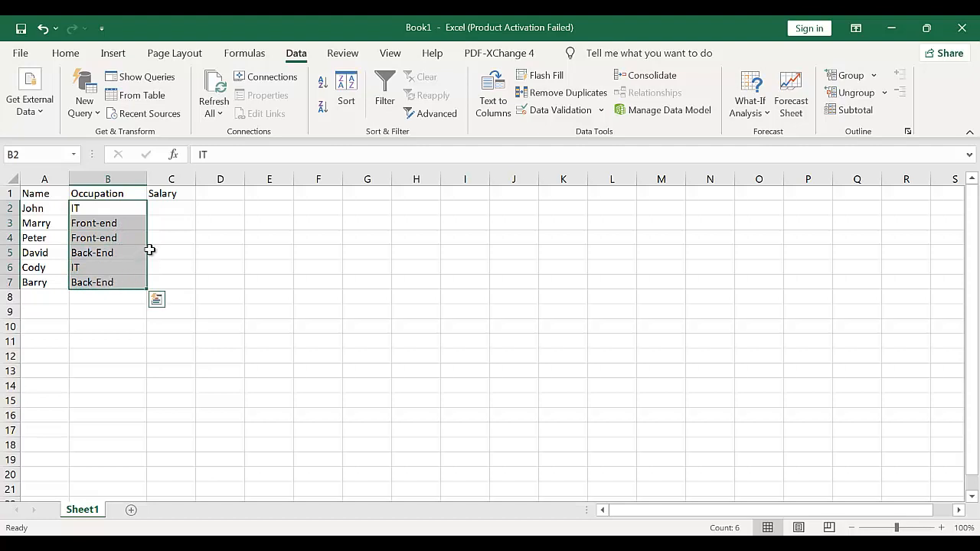
{"action": "left_click", "coordinate": [168, 234]}
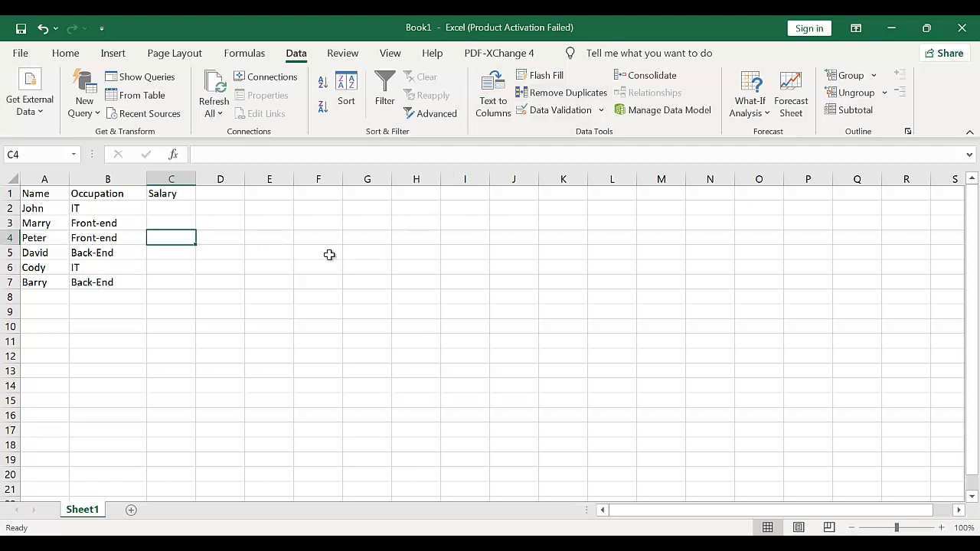
{"action": "left_click_drag", "start_coordinate": [127, 213], "coordinate": [118, 281]}
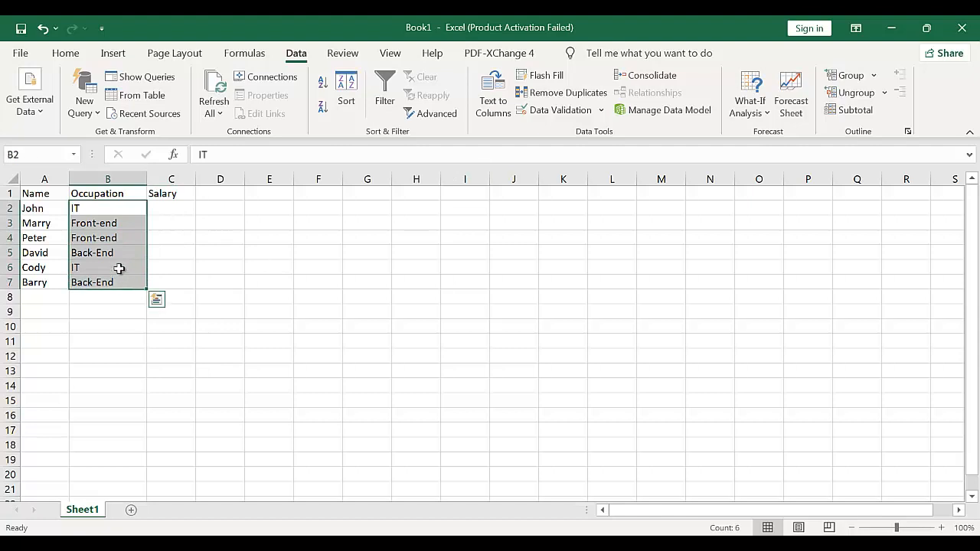
{"action": "left_click", "coordinate": [220, 242]}
{"action": "left_click_drag", "start_coordinate": [127, 213], "coordinate": [120, 280]}
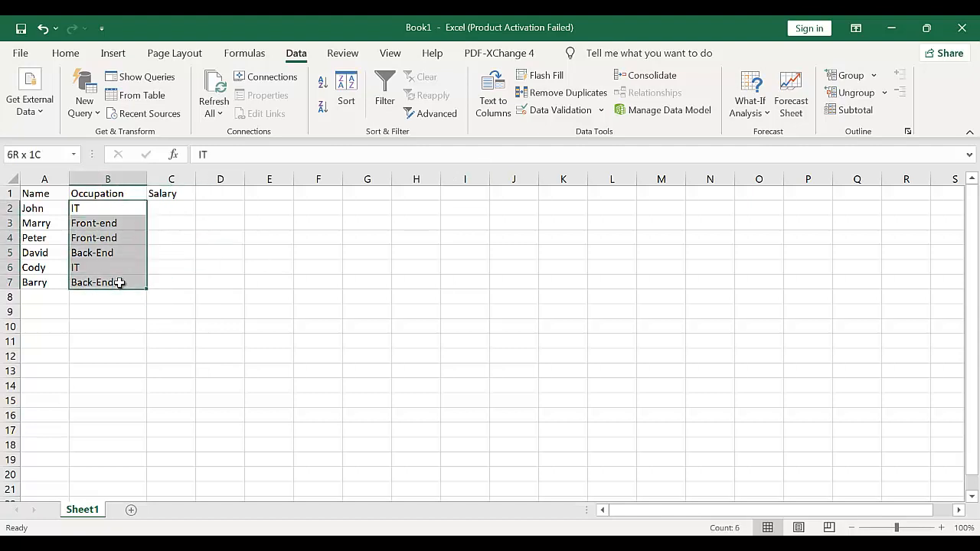
{"action": "left_click", "coordinate": [176, 212]}
Restrict cells B2:B7 with List data validation using the source IT,Front-End,Back-End and an in-cell dropdown
{"action": "left_click", "coordinate": [139, 209]}
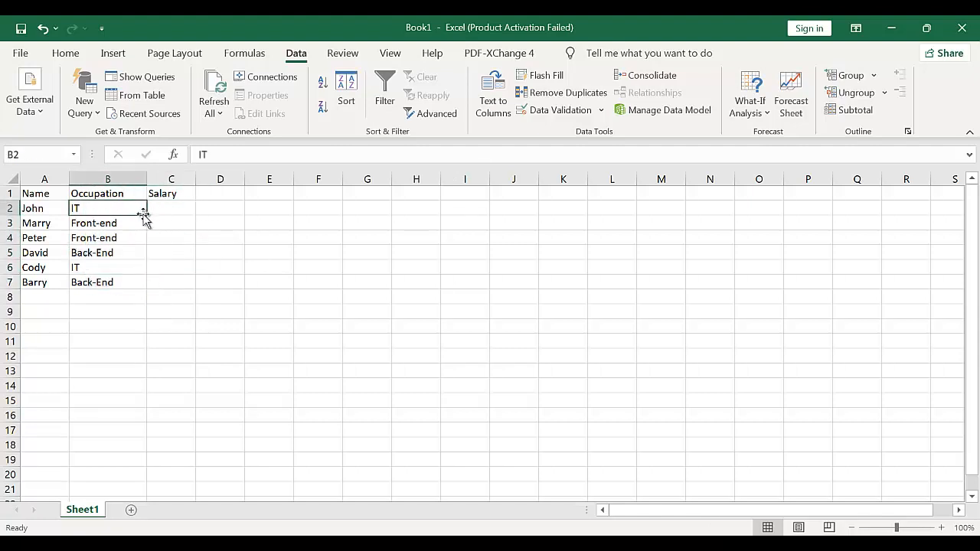
{"action": "left_click_drag", "start_coordinate": [149, 216], "coordinate": [99, 281]}
{"action": "left_click", "coordinate": [111, 229]}
{"action": "left_click", "coordinate": [120, 240]}
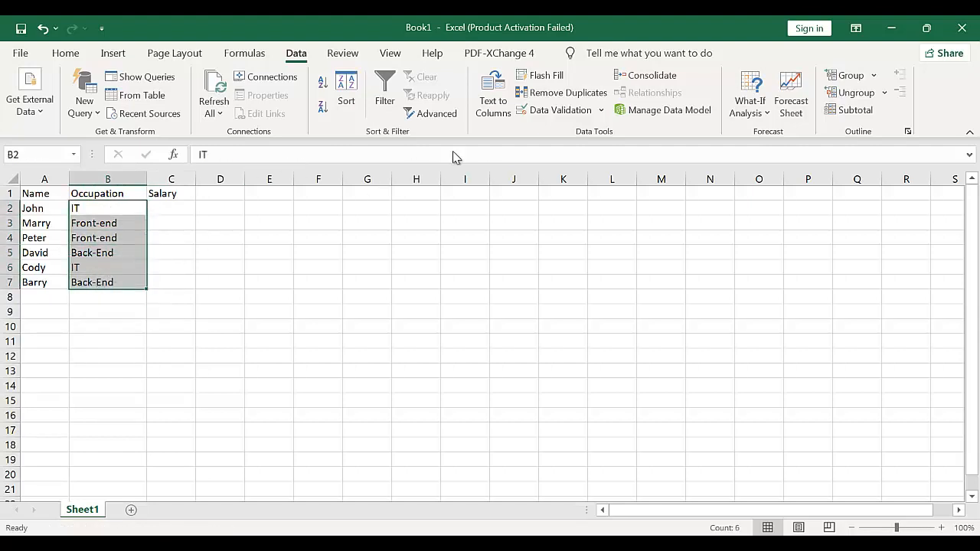
{"action": "left_click", "coordinate": [586, 111]}
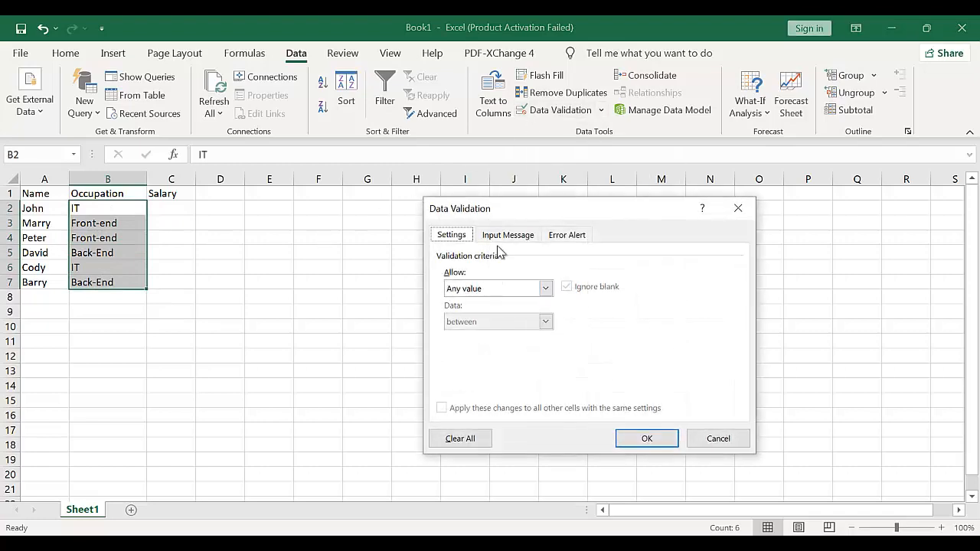
{"action": "left_click", "coordinate": [480, 288]}
{"action": "left_click", "coordinate": [457, 337]}
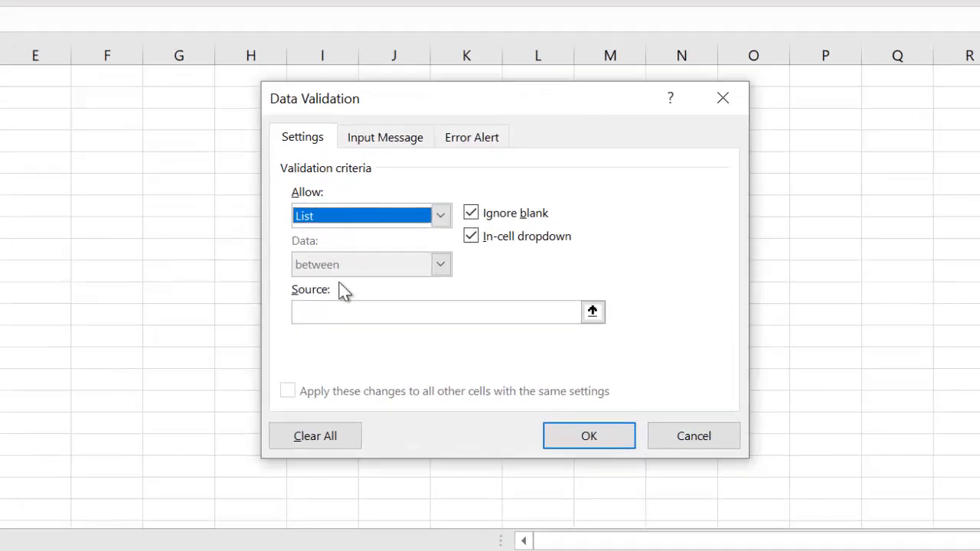
{"action": "left_click", "coordinate": [332, 308]}
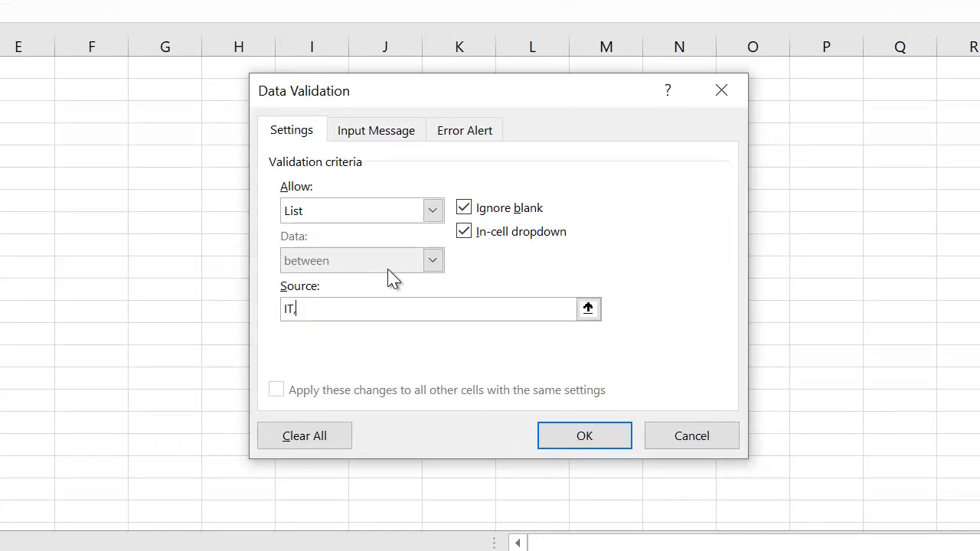
{"action": "type", "text": "IT,Front-End,Back-End"}
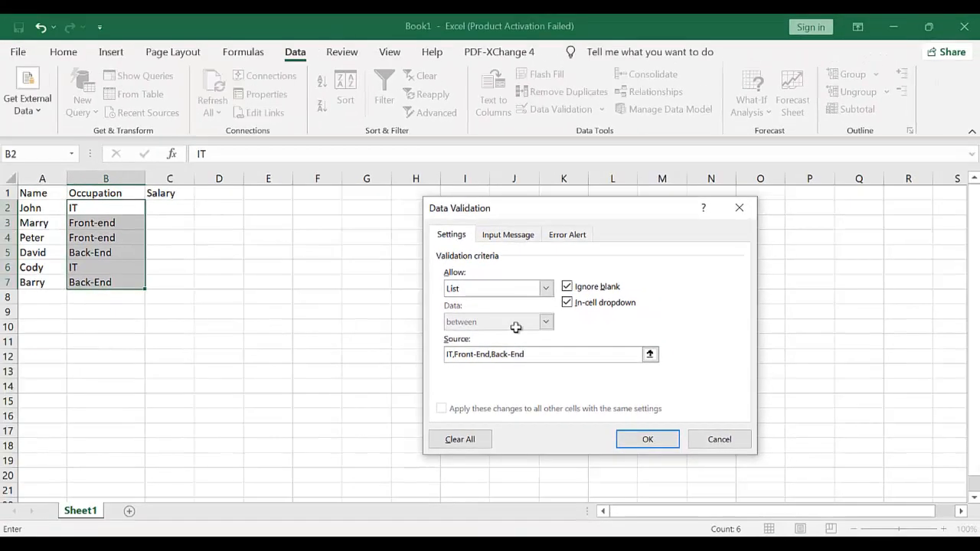
{"action": "key", "text": "Return"}
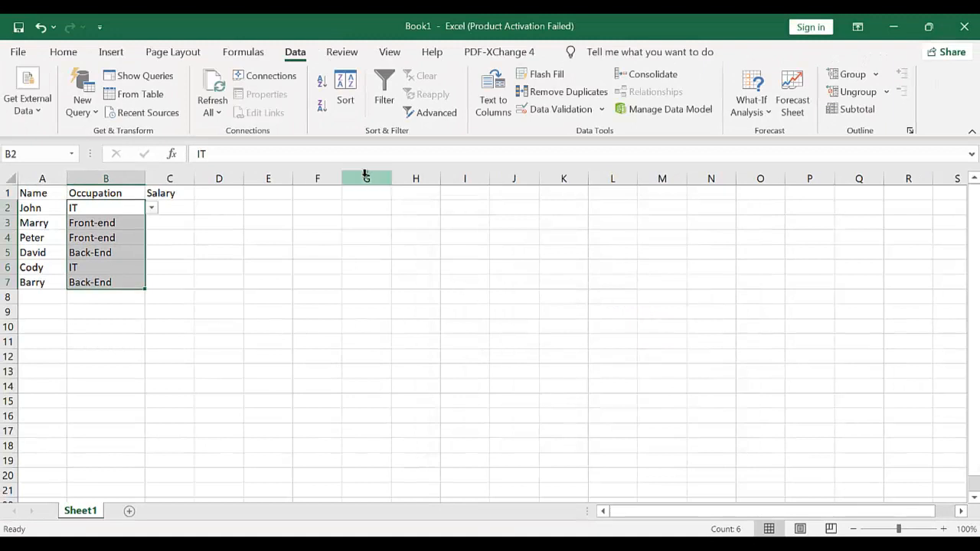
Check cells in the Occupation column for the validation drop-down list
{"action": "left_click", "coordinate": [165, 238]}
{"action": "left_click", "coordinate": [107, 222]}
{"action": "left_click", "coordinate": [102, 236]}
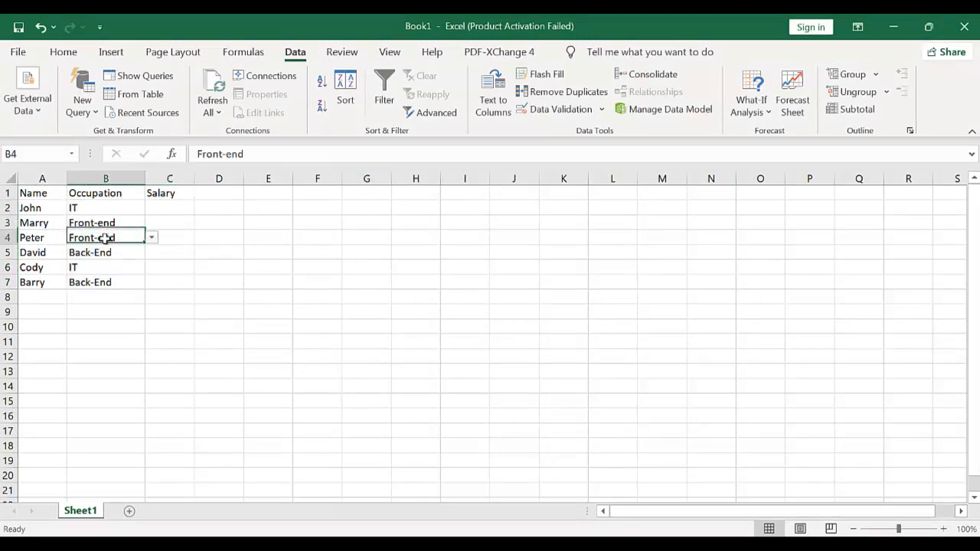
{"action": "left_click", "coordinate": [102, 266]}
{"action": "left_click", "coordinate": [103, 282]}
Clear the existing occupation entries from the range B2:B9
{"action": "left_click_drag", "start_coordinate": [106, 309], "coordinate": [93, 221]}
{"action": "left_click", "coordinate": [114, 367]}
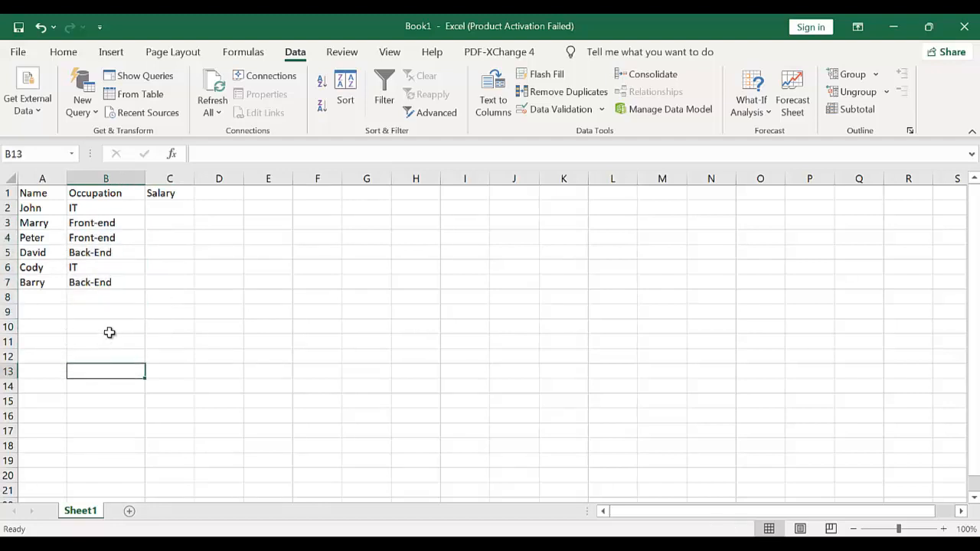
{"action": "left_click_drag", "start_coordinate": [110, 329], "coordinate": [102, 214]}
{"action": "left_click", "coordinate": [116, 363]}
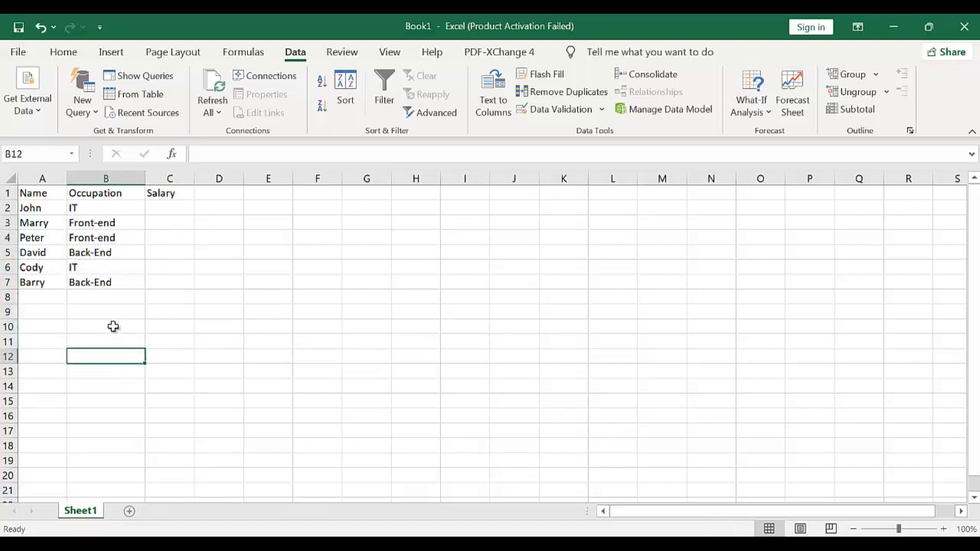
{"action": "left_click_drag", "start_coordinate": [111, 313], "coordinate": [110, 209]}
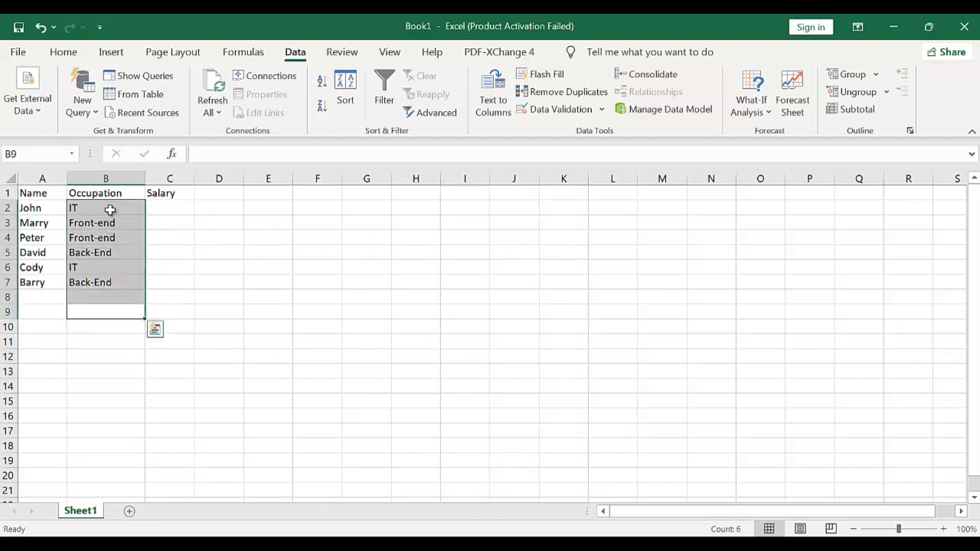
{"action": "key", "text": "Delete"}
{"action": "left_click", "coordinate": [316, 177]}
{"action": "left_click", "coordinate": [119, 238]}
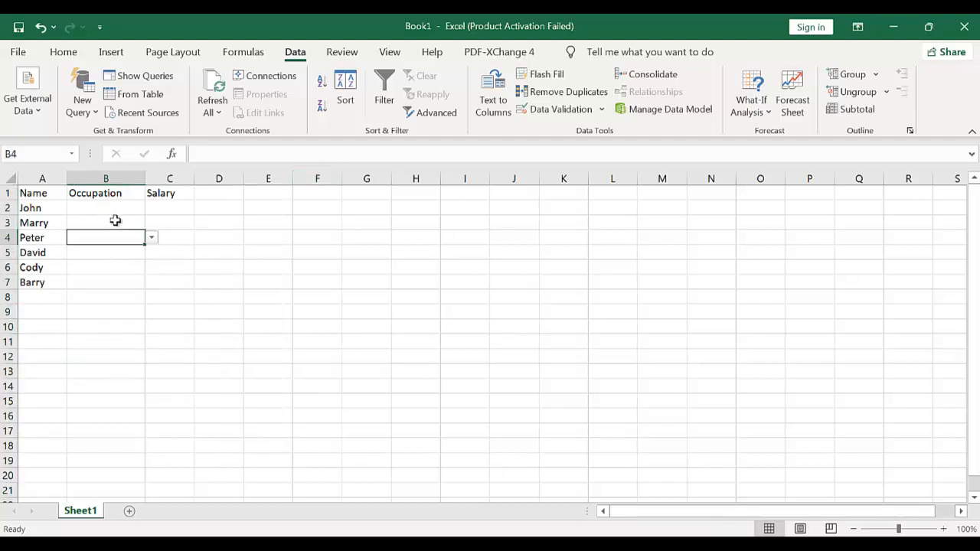
Try to enter asdasd, a value outside the allowed list, in cell B2
{"action": "left_click", "coordinate": [115, 221]}
{"action": "left_click", "coordinate": [135, 208]}
{"action": "left_click", "coordinate": [165, 208]}
{"action": "left_click", "coordinate": [131, 208]}
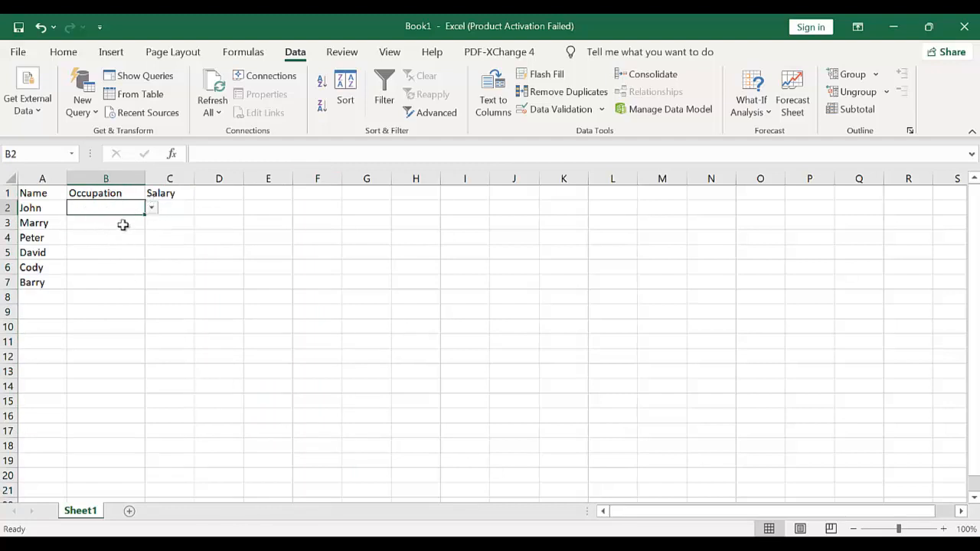
{"action": "type", "text": "asdasd"}
{"action": "key", "text": "Return"}
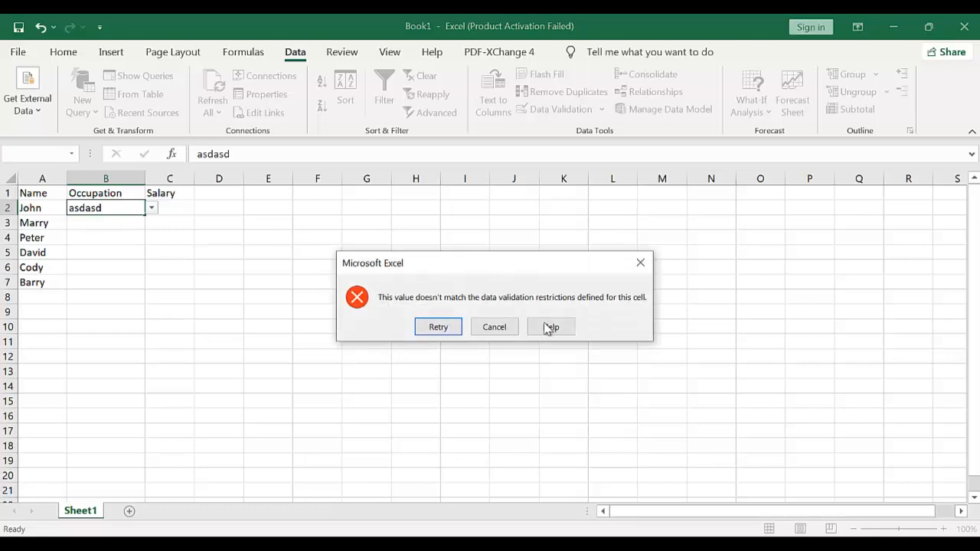
{"action": "left_click", "coordinate": [495, 327]}
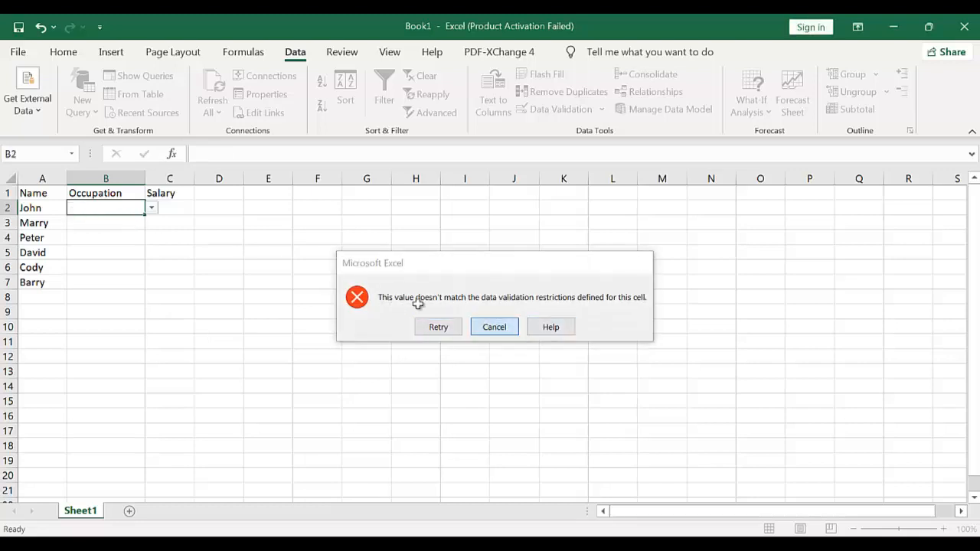
Choose IT for B2, Front-End for B3 and Back-End for B4 from the cells' drop-down lists
{"action": "left_click", "coordinate": [155, 210]}
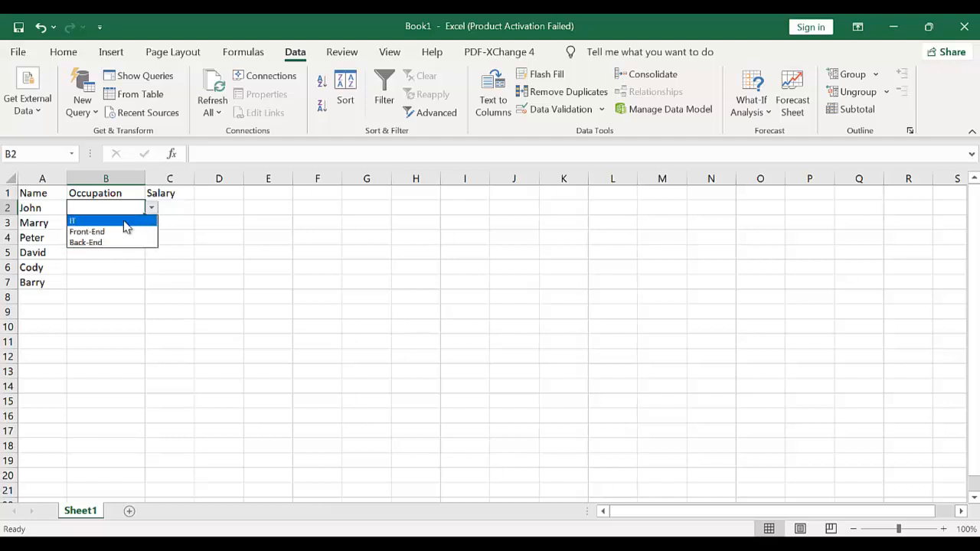
{"action": "left_click", "coordinate": [123, 220]}
{"action": "left_click", "coordinate": [128, 225]}
{"action": "left_click", "coordinate": [155, 225]}
{"action": "left_click", "coordinate": [128, 244]}
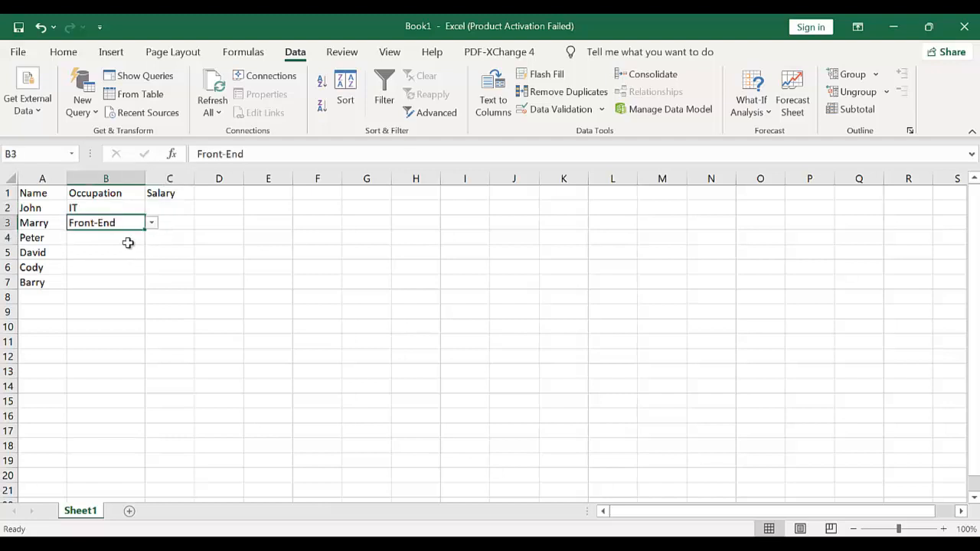
{"action": "left_click", "coordinate": [129, 240]}
{"action": "left_click", "coordinate": [153, 239]}
{"action": "left_click", "coordinate": [130, 271]}
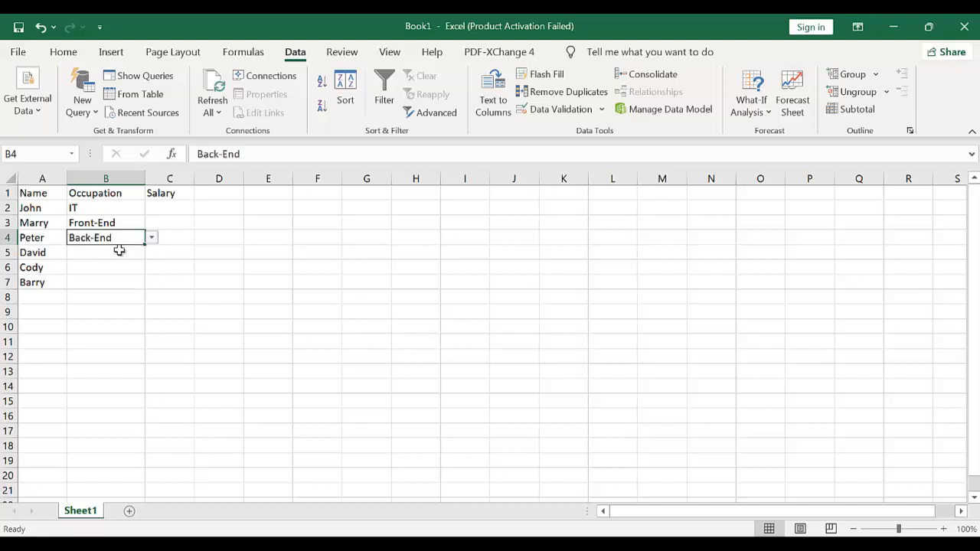
Choose Front-End for B5, IT for B6 and Back-End for B7 from the cells' drop-down lists
{"action": "left_click", "coordinate": [144, 254]}
{"action": "left_click", "coordinate": [115, 274]}
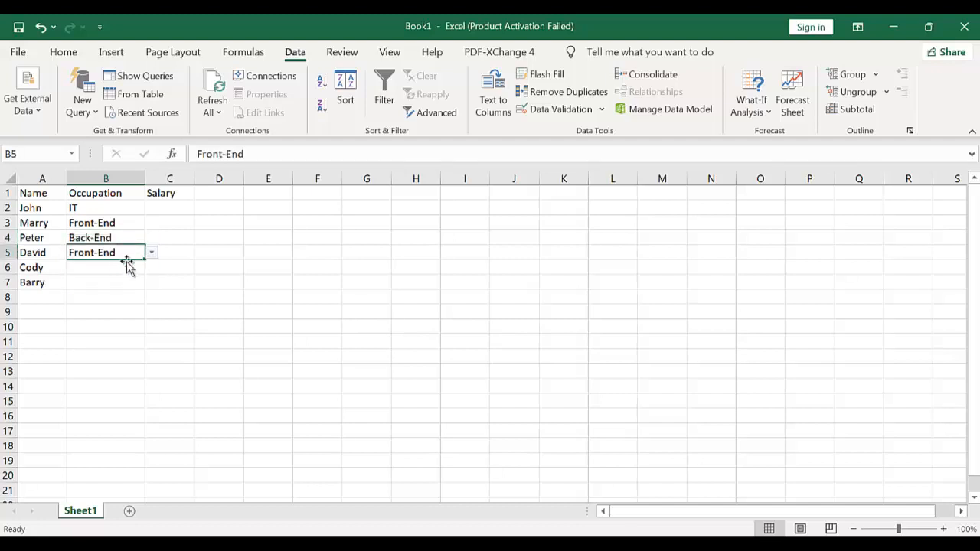
{"action": "left_click", "coordinate": [147, 273]}
{"action": "left_click", "coordinate": [151, 270]}
{"action": "left_click", "coordinate": [122, 280]}
{"action": "left_click", "coordinate": [114, 284]}
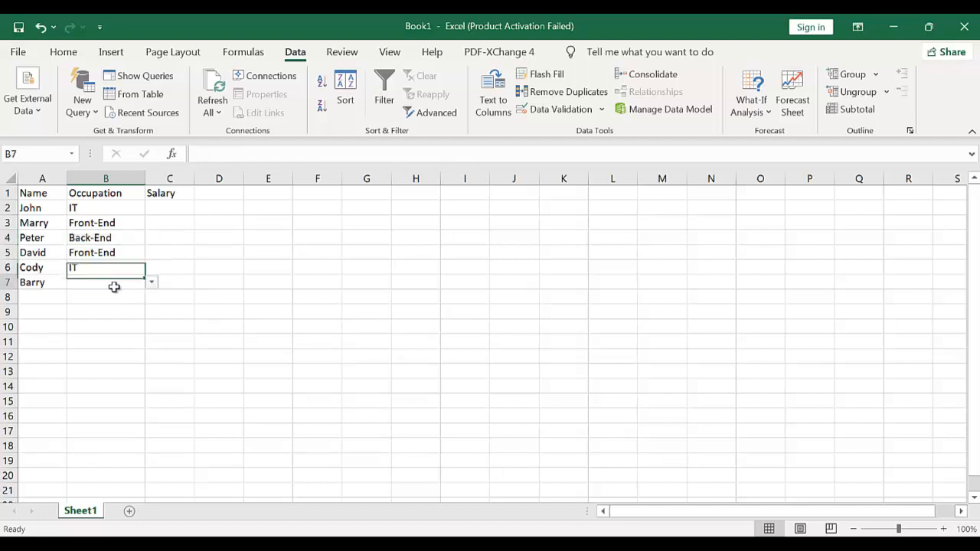
{"action": "left_click", "coordinate": [152, 282]}
{"action": "left_click", "coordinate": [119, 316]}
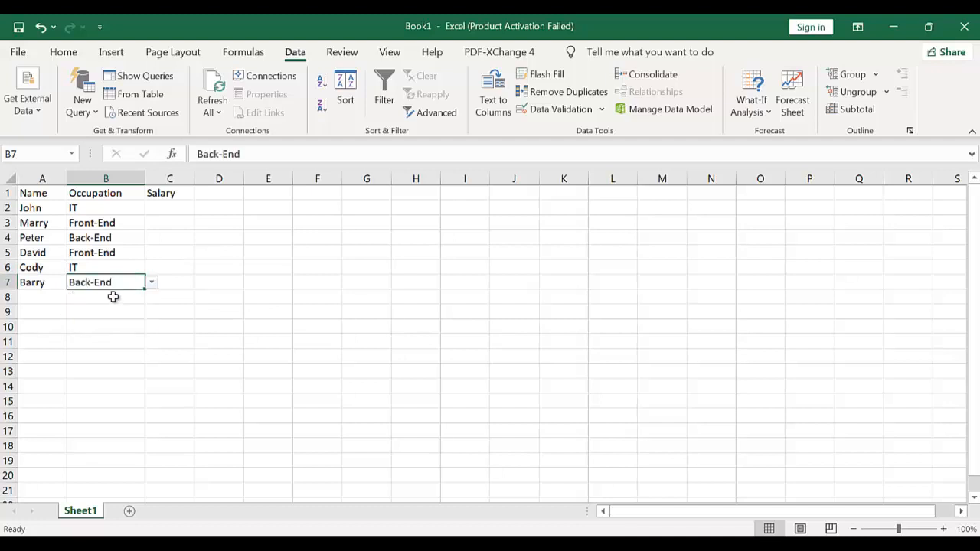
Fill the validated cell B7 down through B11 to extend its value and drop-down list
{"action": "left_click", "coordinate": [120, 303]}
{"action": "left_click", "coordinate": [134, 284]}
{"action": "left_click_drag", "start_coordinate": [145, 289], "coordinate": [142, 343]}
{"action": "left_click", "coordinate": [191, 326]}
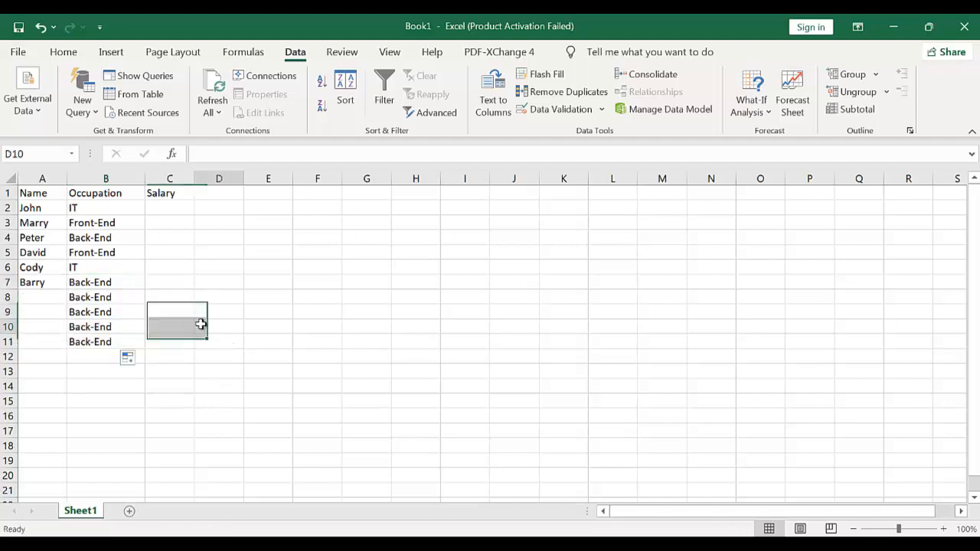
Change B8 to Front-End and B9 to IT using the copied drop-down lists
{"action": "left_click", "coordinate": [127, 297]}
{"action": "left_click", "coordinate": [152, 297]}
{"action": "left_click", "coordinate": [115, 321]}
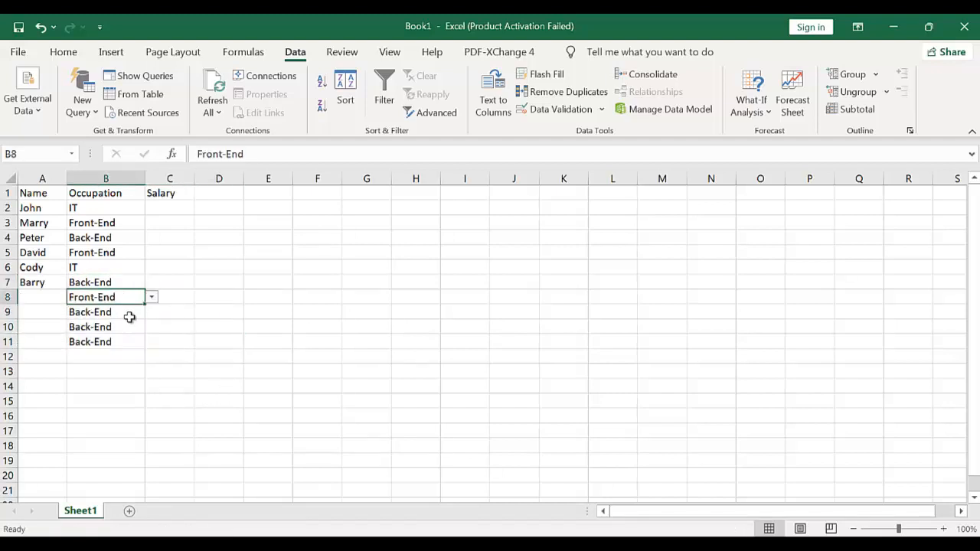
{"action": "left_click", "coordinate": [149, 310]}
{"action": "left_click", "coordinate": [136, 310]}
{"action": "left_click", "coordinate": [152, 312]}
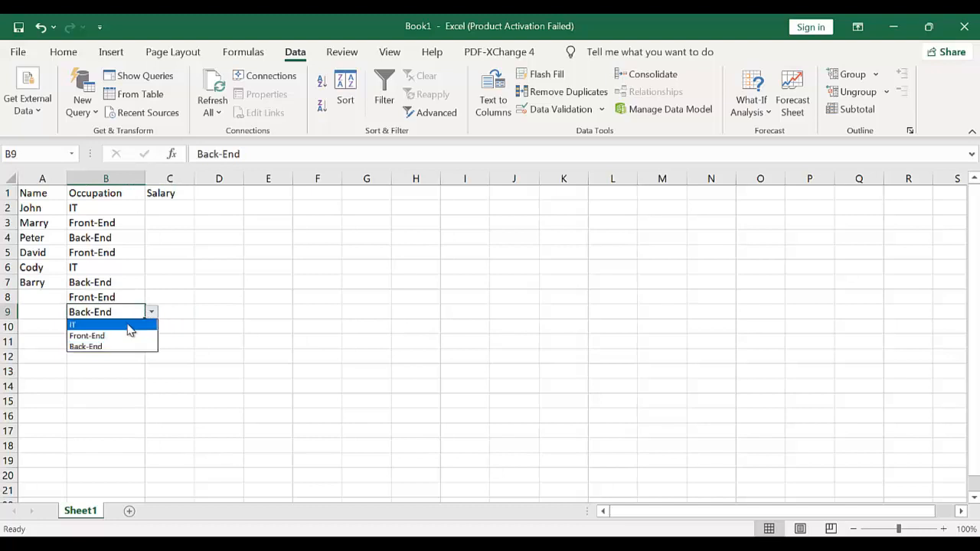
{"action": "left_click", "coordinate": [126, 325]}
Change B10 to Front-End and B11 to IT using their drop-down lists
{"action": "left_click", "coordinate": [134, 327]}
{"action": "left_click", "coordinate": [151, 328]}
{"action": "left_click", "coordinate": [127, 350]}
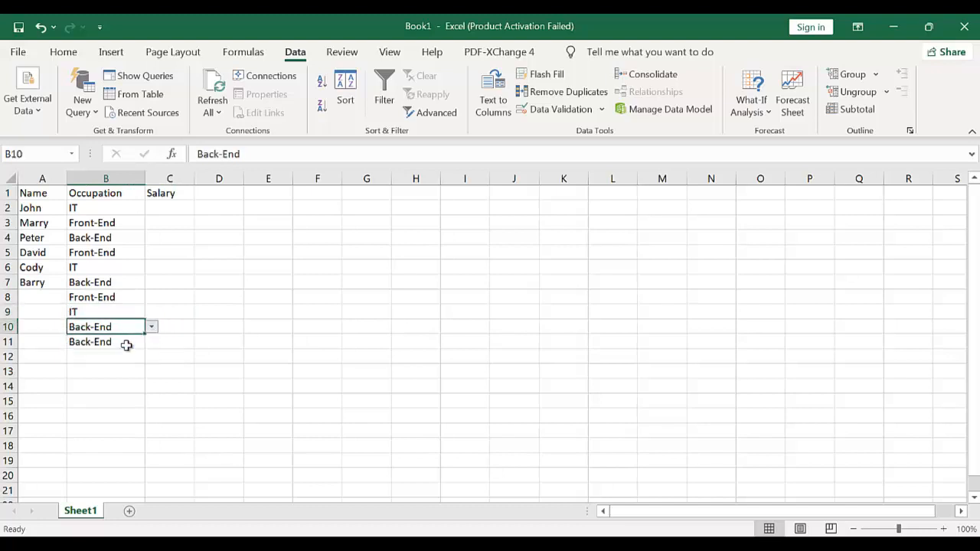
{"action": "left_click", "coordinate": [123, 342]}
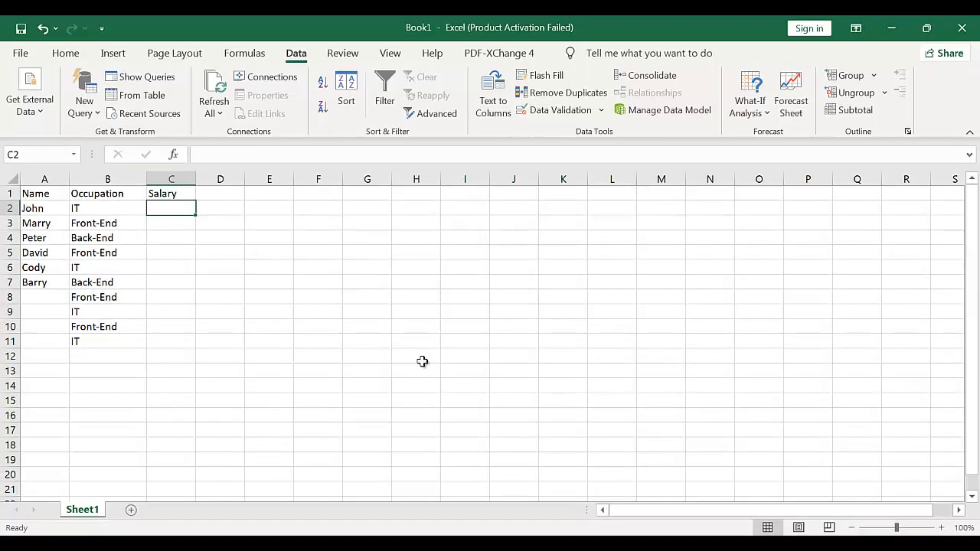